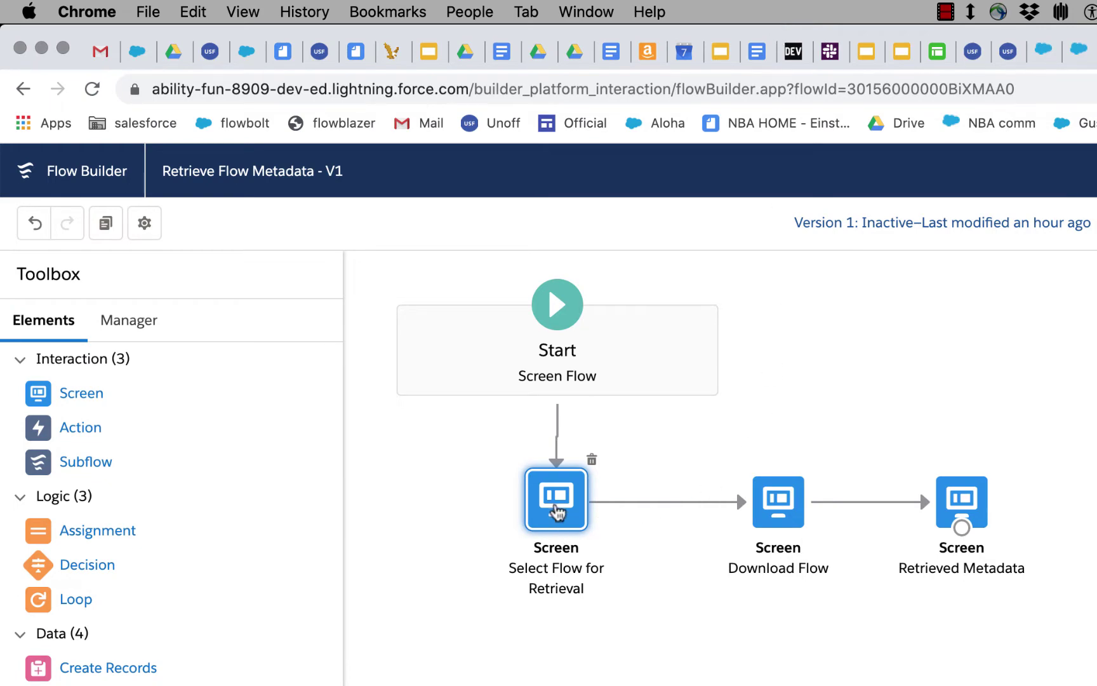
# - Review the Select Flow, Download Flow (retrieve mode, Flow object type) and Retrieved Metadata screens without changes
pyautogui.doubleClick(556, 512)
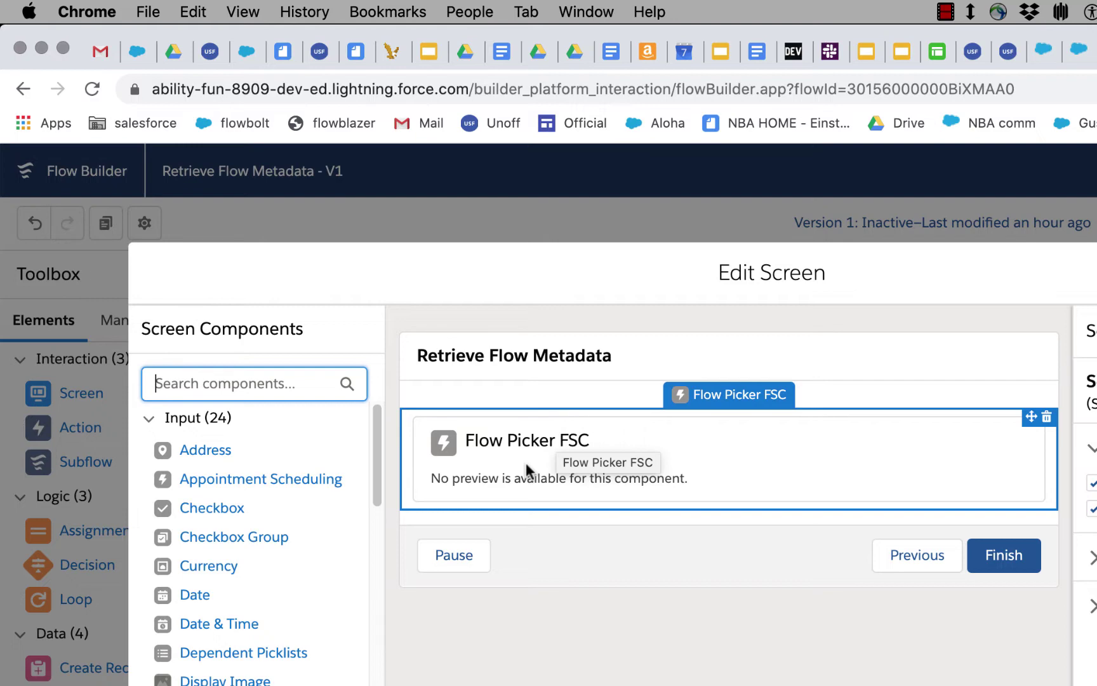
pyautogui.press('Escape')
pyautogui.press('Escape')
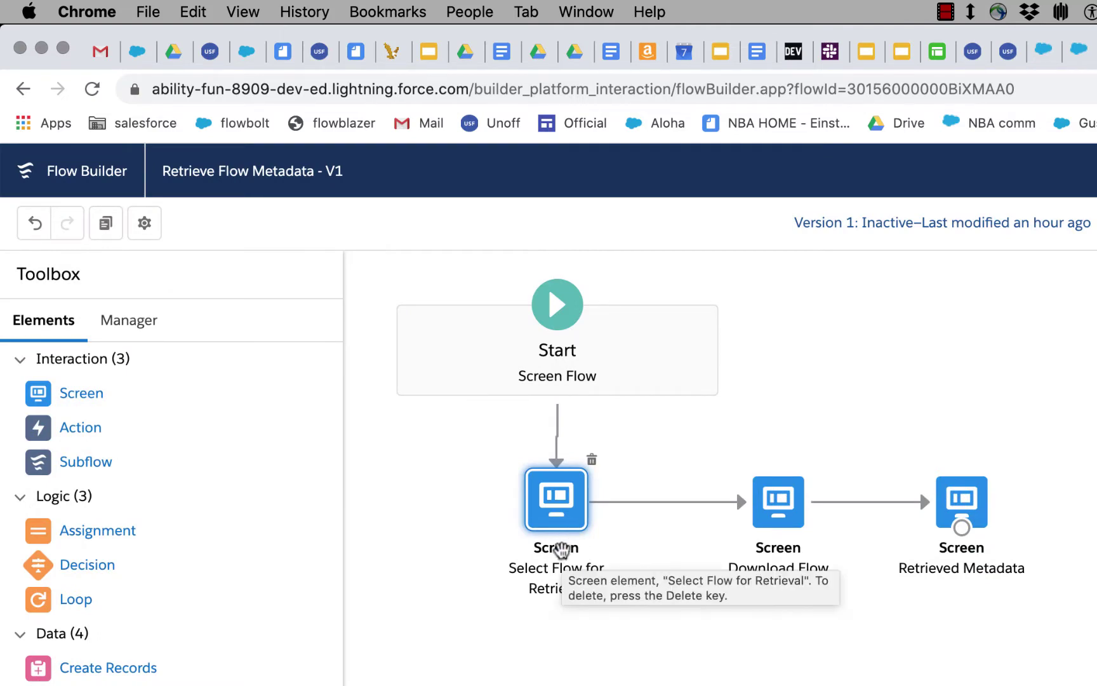
pyautogui.doubleClick(778, 518)
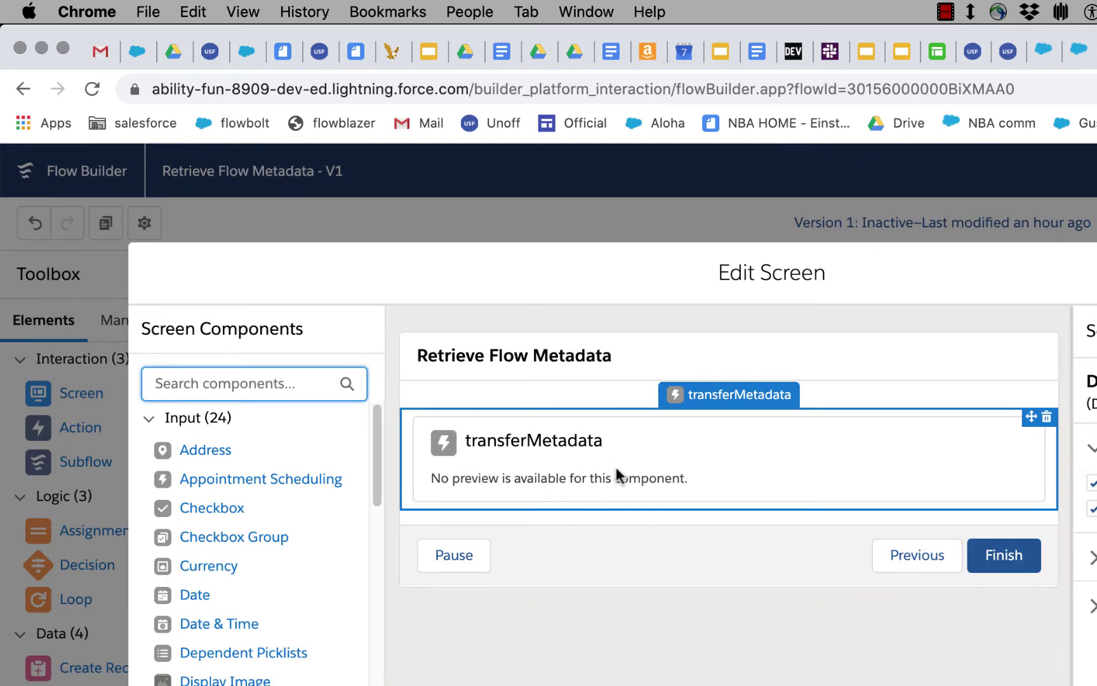
pyautogui.click(584, 458)
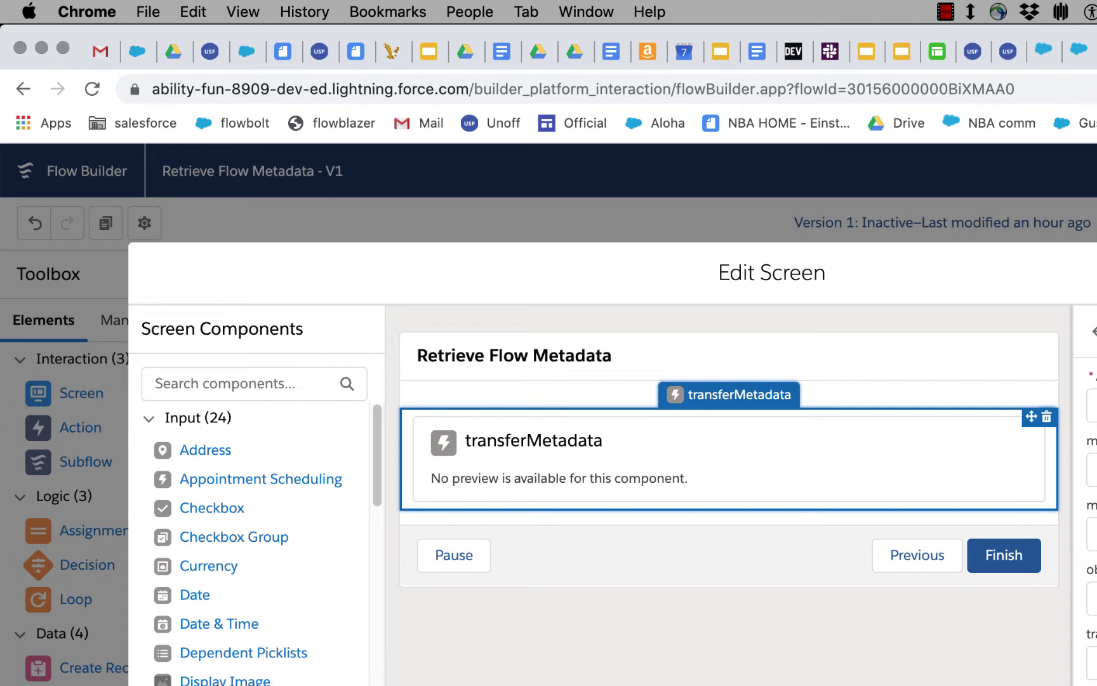
pyautogui.moveTo(1096, 469); pyautogui.dragTo(1081, 471)
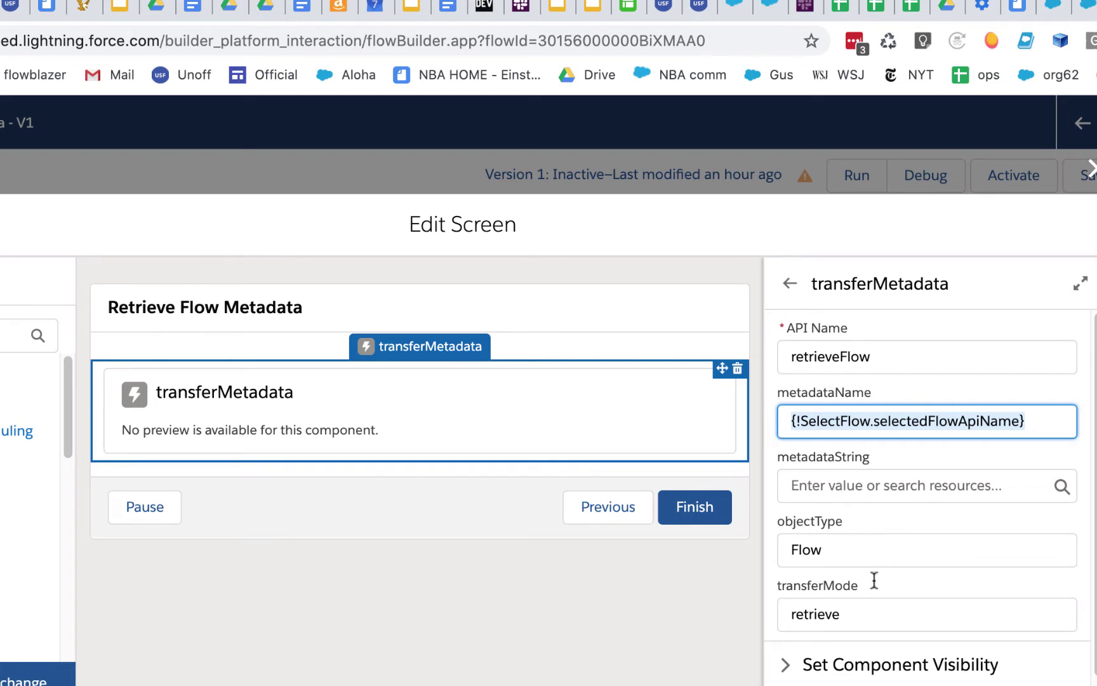
pyautogui.moveTo(865, 607); pyautogui.dragTo(776, 616)
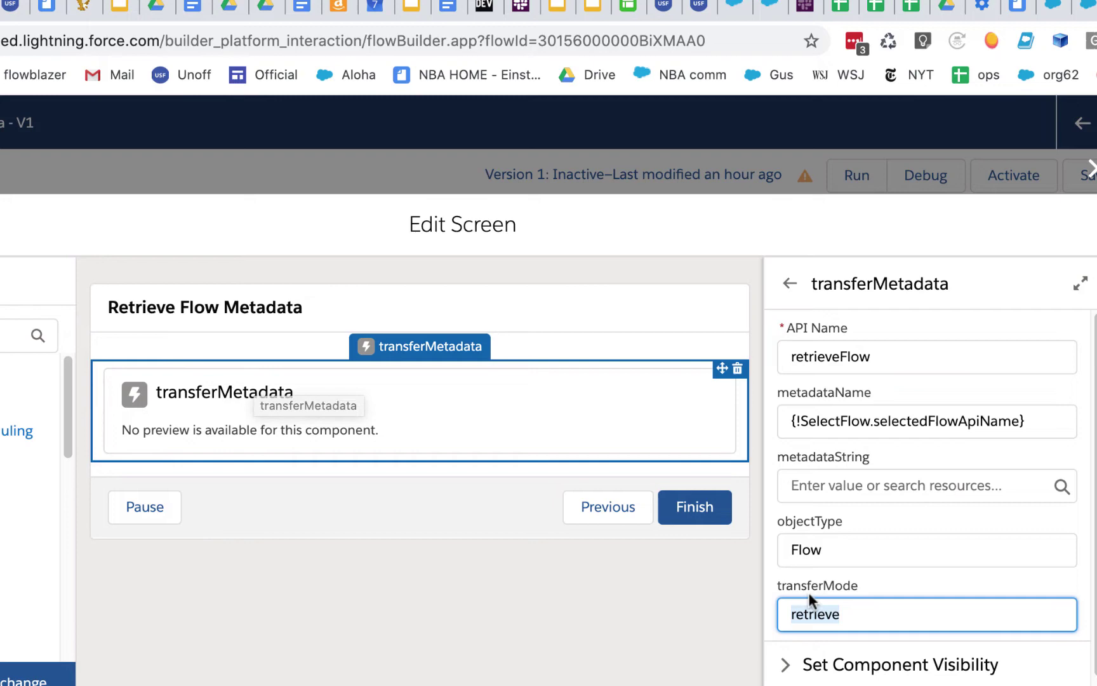
pyautogui.click(841, 548)
pyautogui.moveTo(842, 548); pyautogui.dragTo(773, 554)
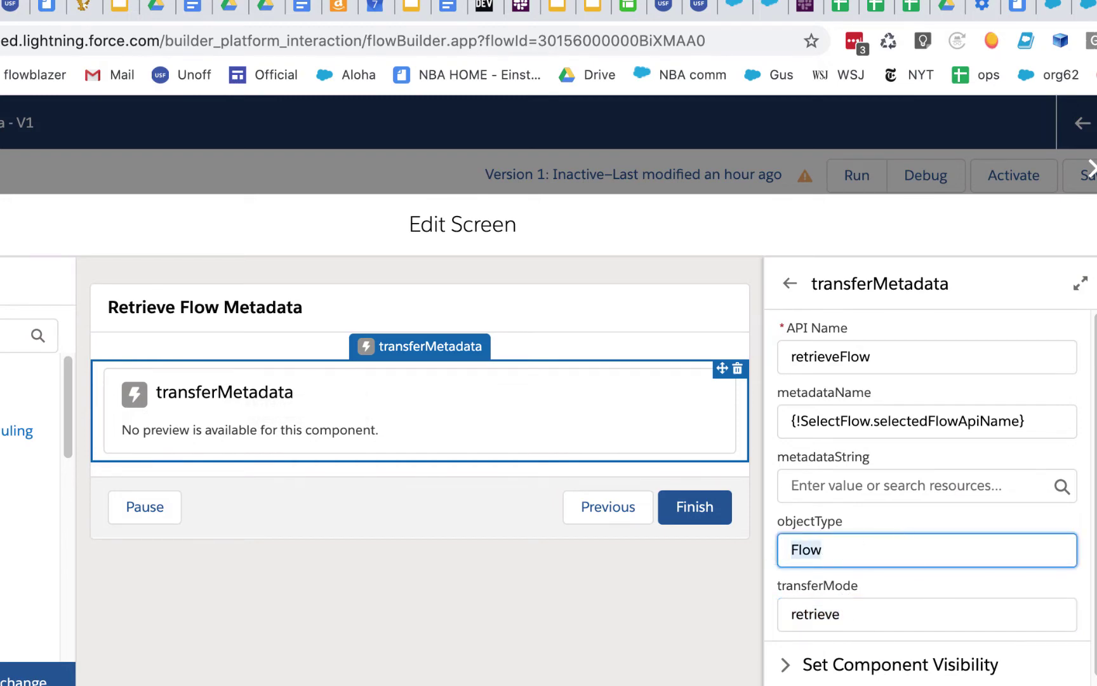
pyautogui.press('Escape')
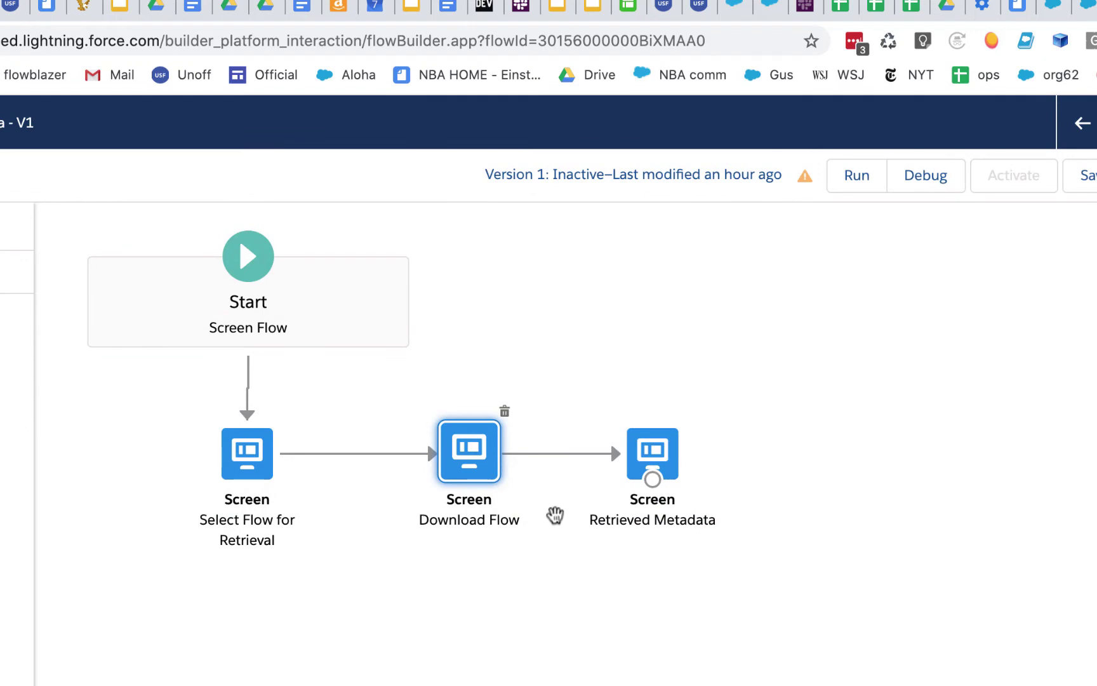
pyautogui.doubleClick(652, 470)
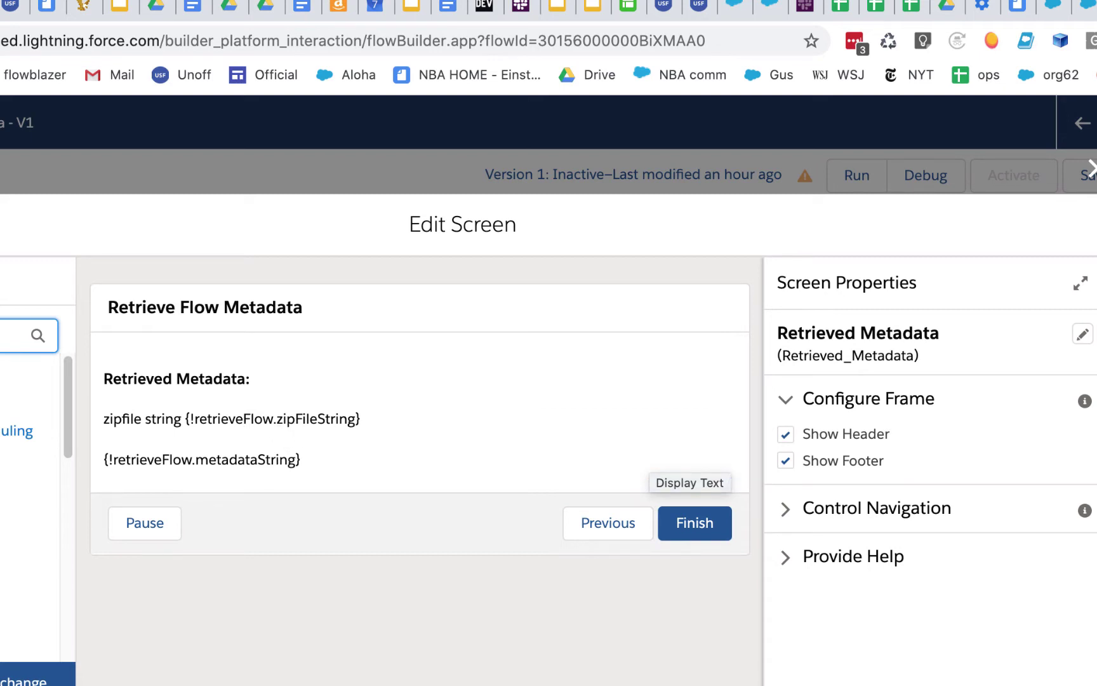
pyautogui.click(325, 471)
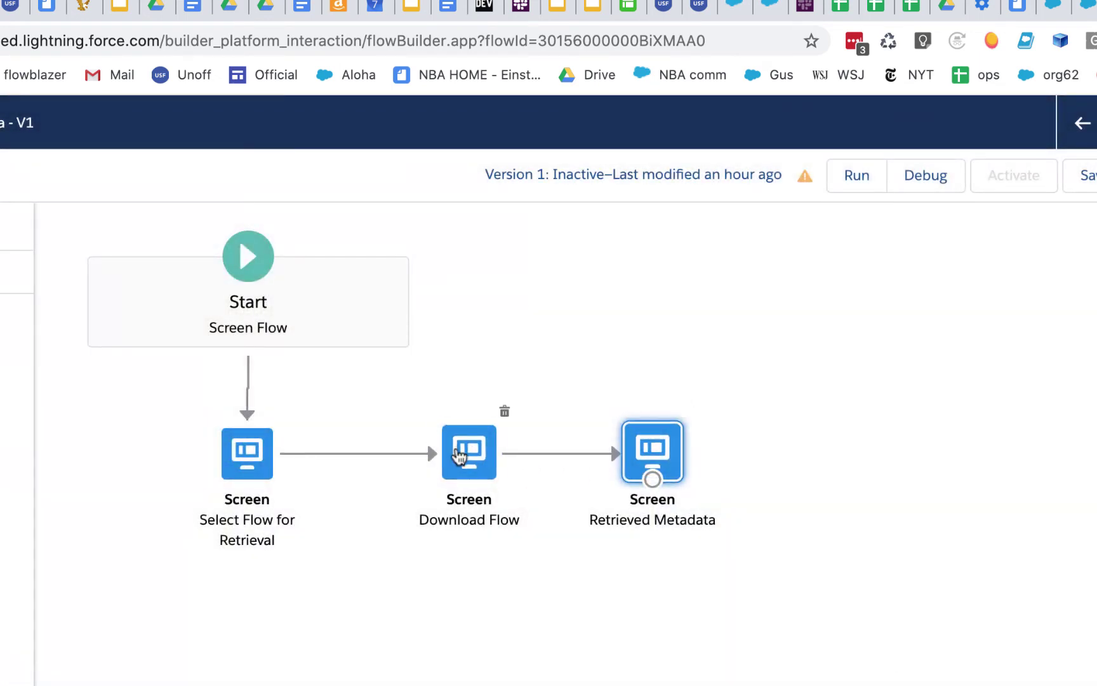
# - In the debug run, retrieve testLoopSummer1 and highlight the resulting zipfile string
pyautogui.doubleClick(459, 456)
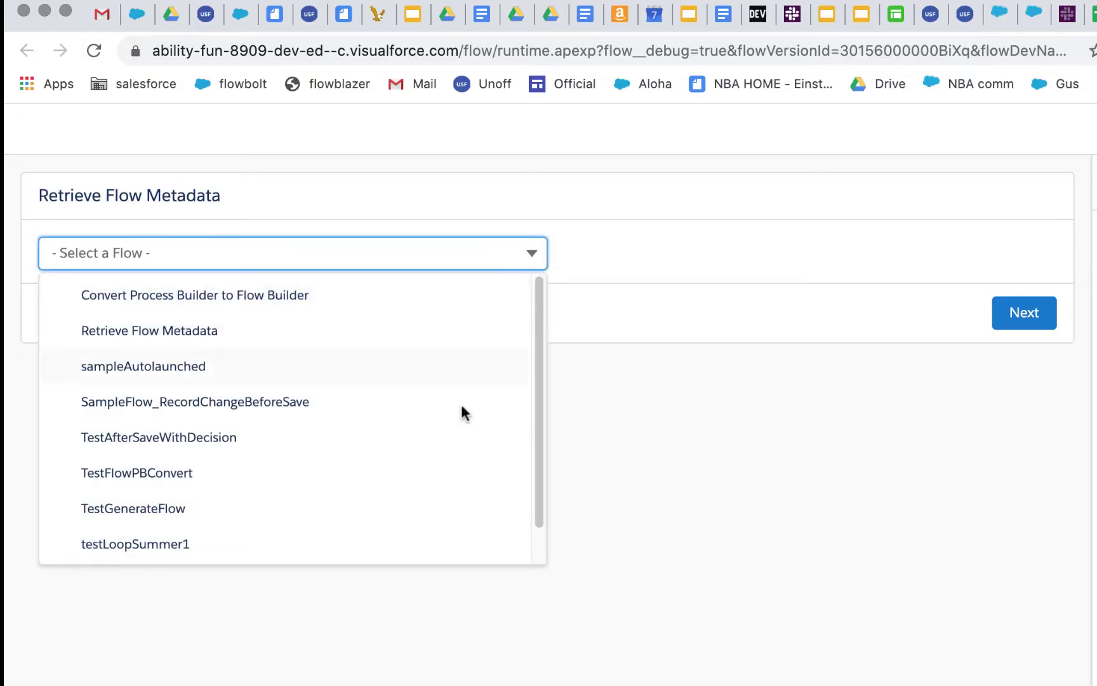
pyautogui.click(409, 529)
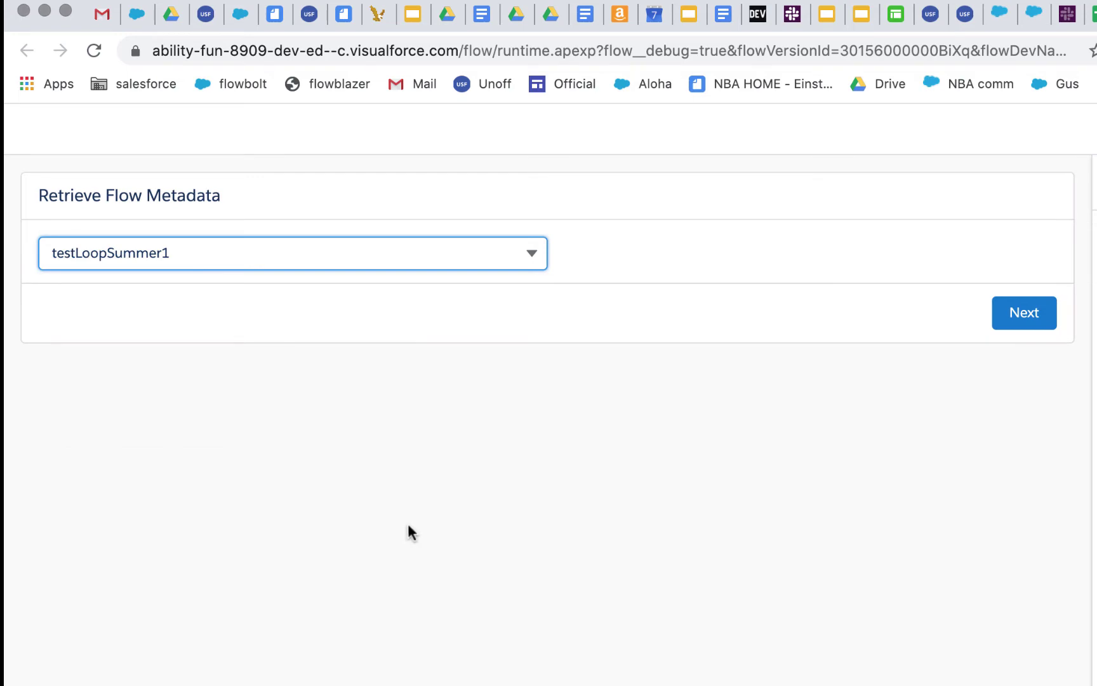
pyautogui.click(1009, 314)
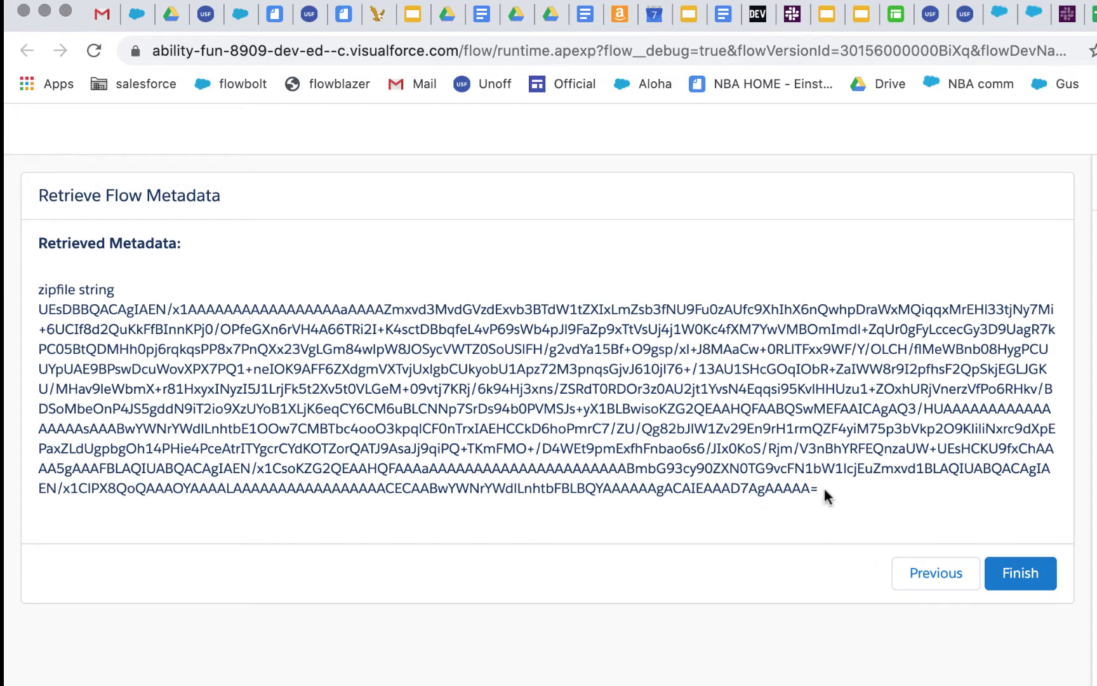
pyautogui.moveTo(823, 486); pyautogui.dragTo(25, 326)
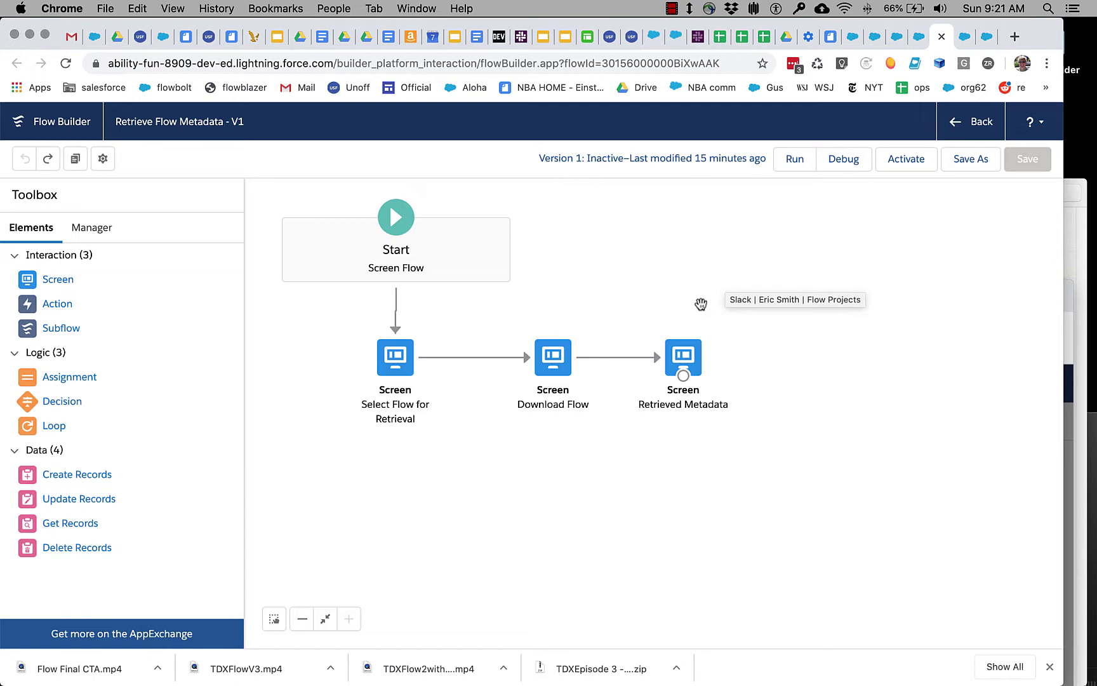
# - Add an ExtractMetadataFromZipfile action labelled 'Extract Metadata' with API name Extract_Metadata
pyautogui.moveTo(57, 303); pyautogui.dragTo(784, 359)
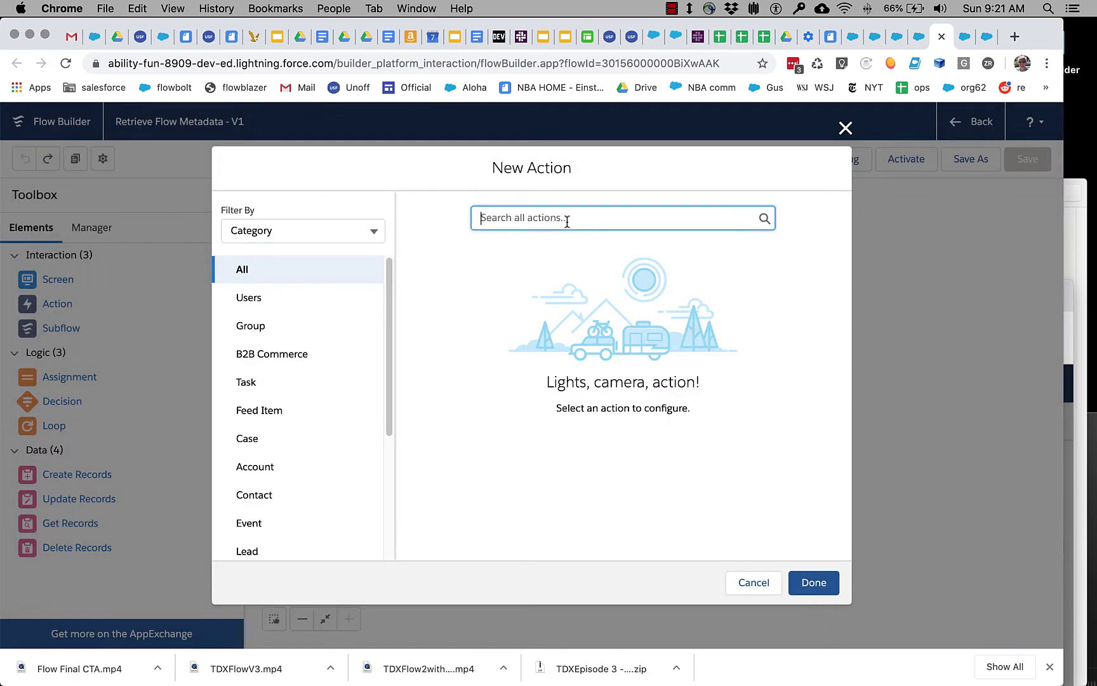
pyautogui.click(567, 219)
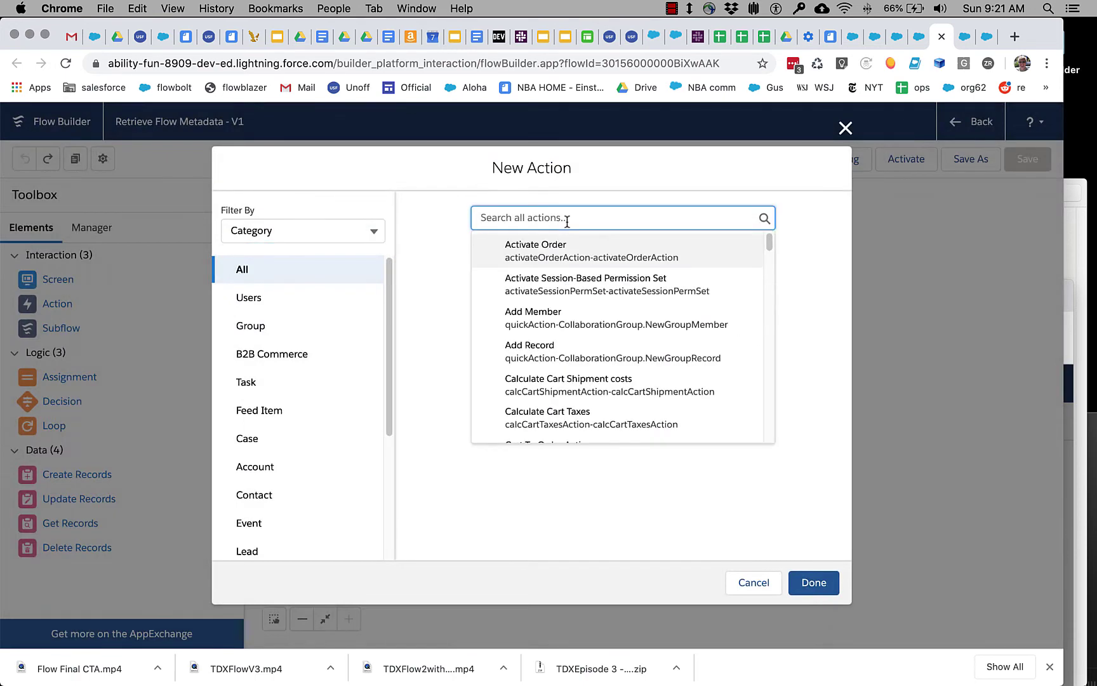
pyautogui.write('extr')
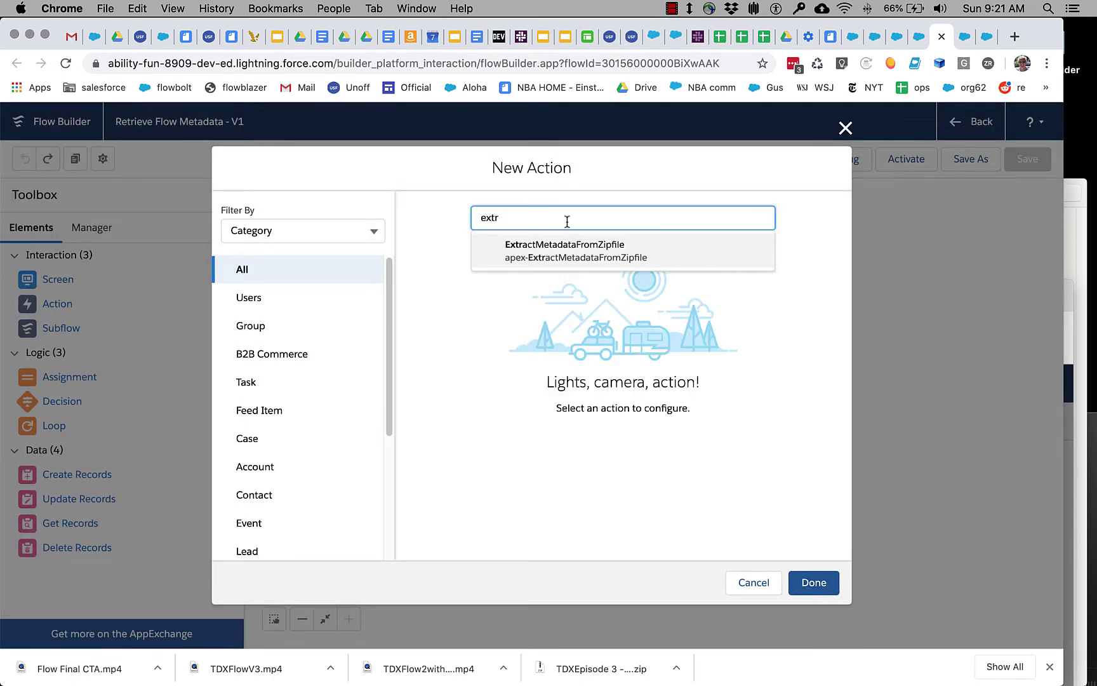
pyautogui.click(592, 265)
pyautogui.click(526, 325)
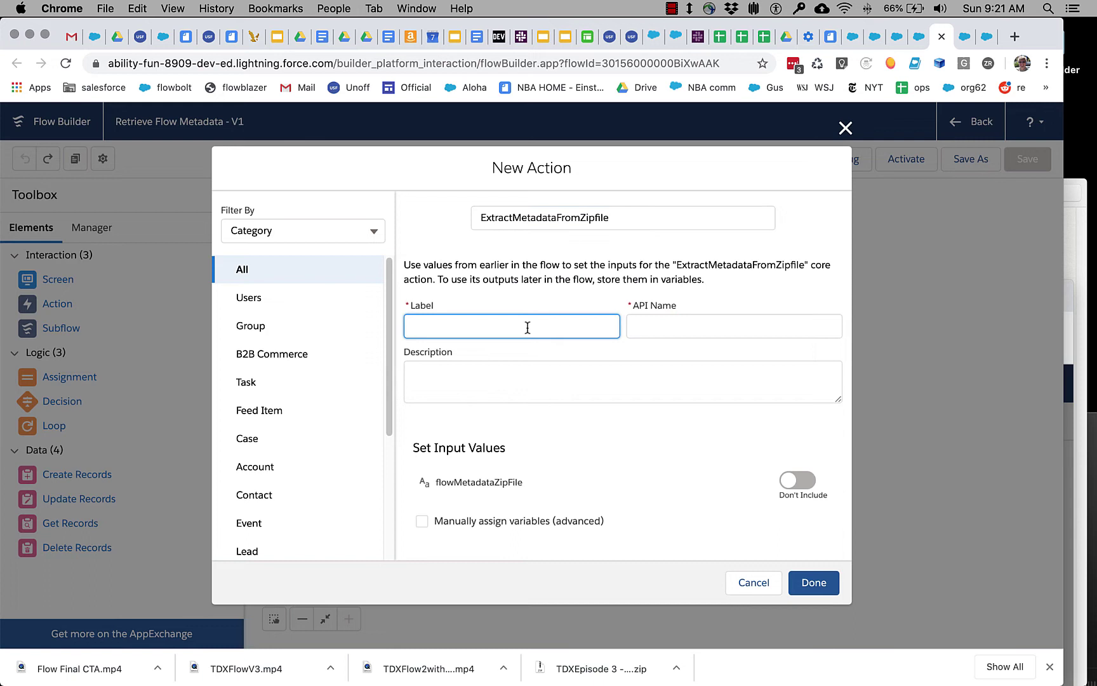
pyautogui.write('Extract Metadata')
pyautogui.click(734, 326)
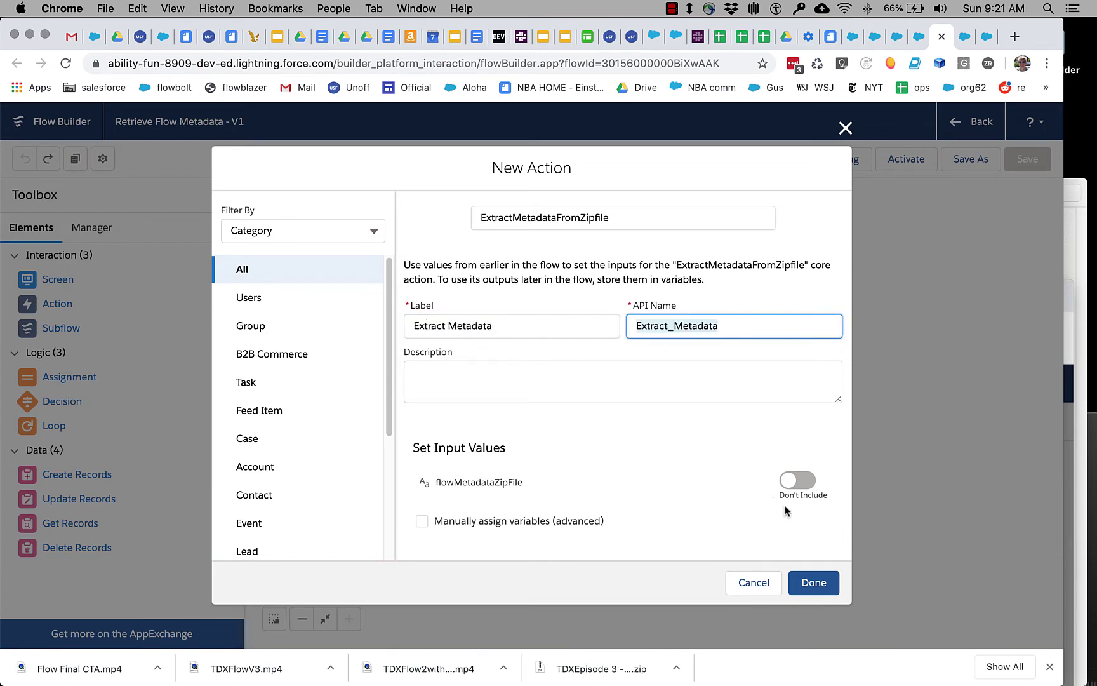
# - Set its flowMetadataZipFile input to {!transferMetadata1.zipFileString} and finish the action
pyautogui.click(797, 480)
pyautogui.click(632, 501)
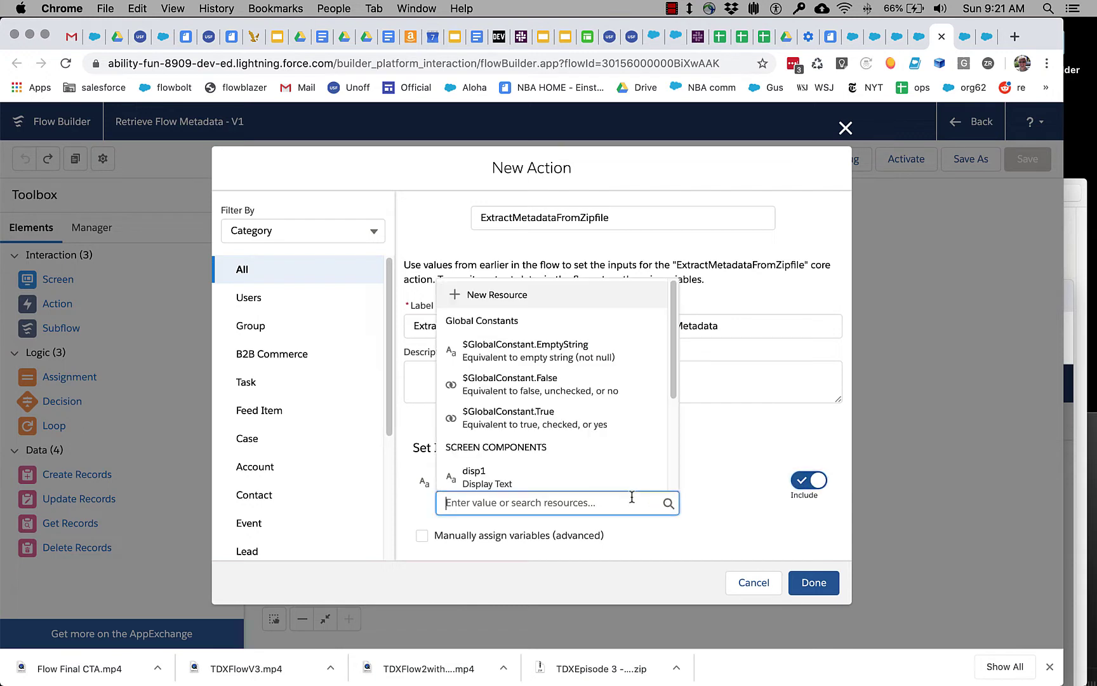
pyautogui.moveTo(673, 364); pyautogui.dragTo(673, 461)
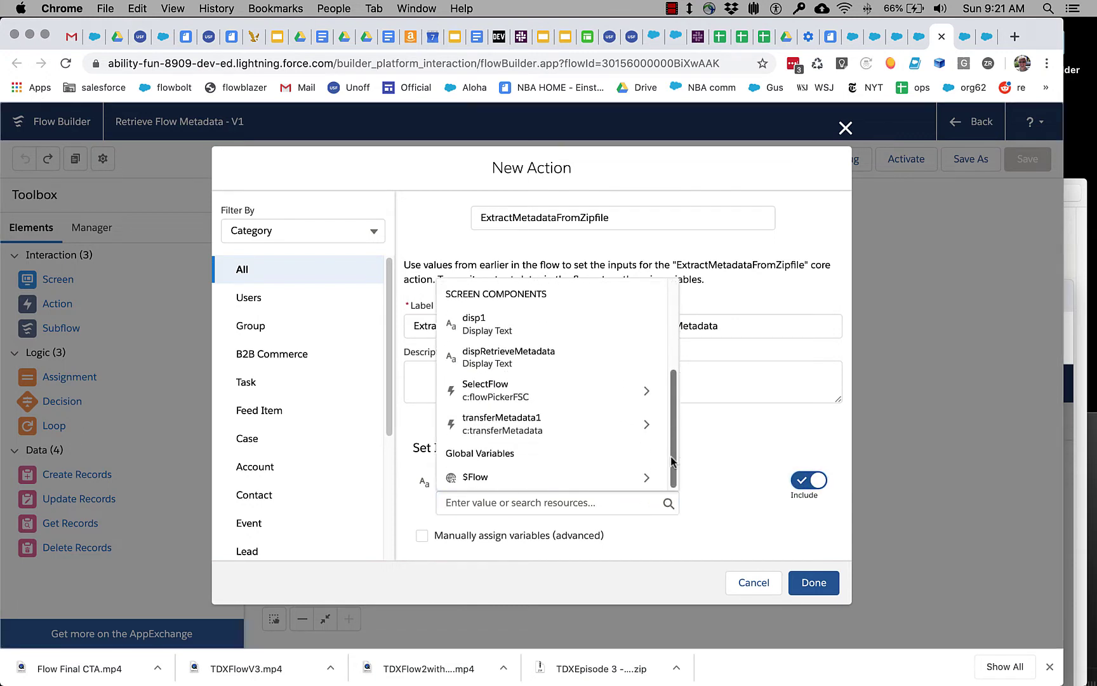
pyautogui.click(507, 424)
pyautogui.click(501, 535)
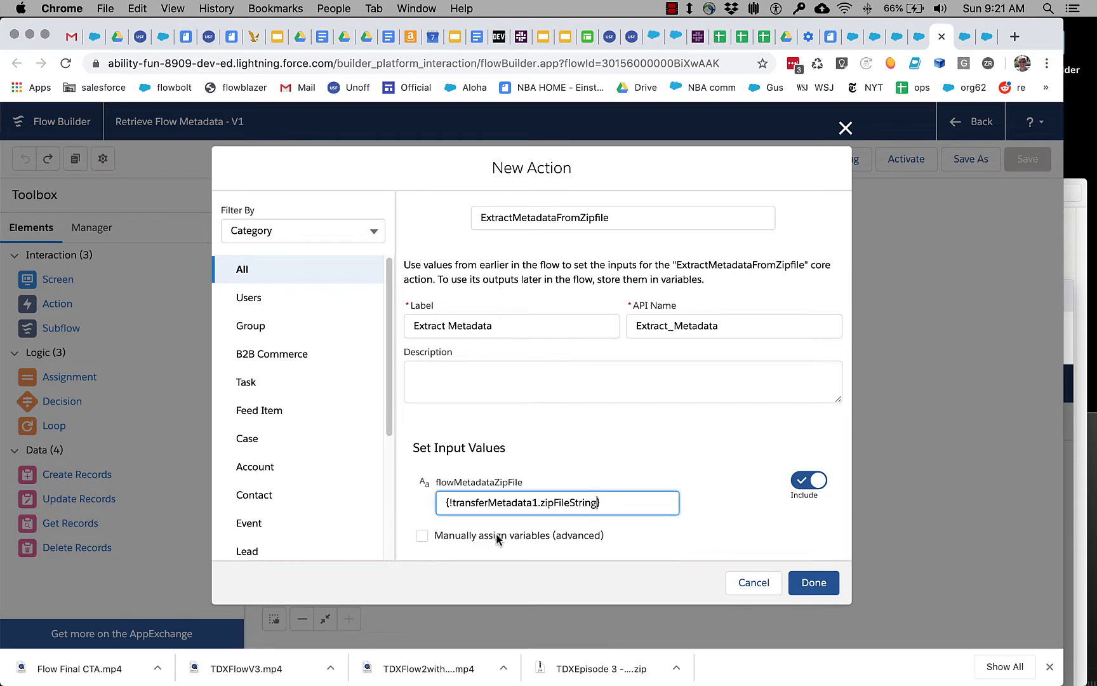
pyautogui.click(803, 582)
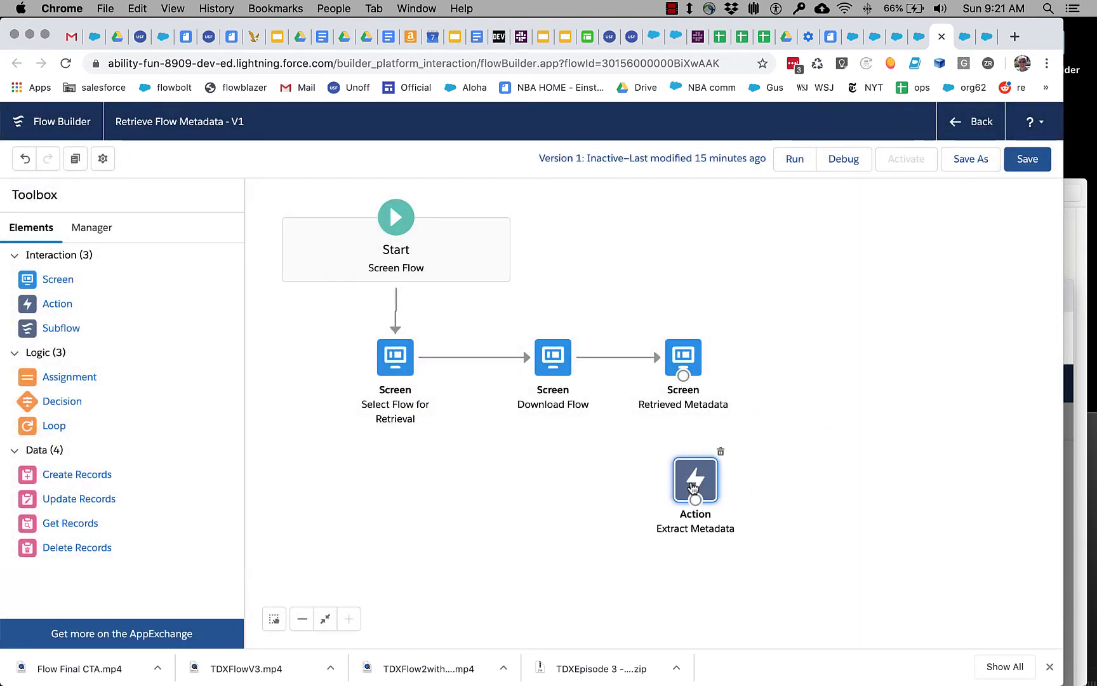
# - Replace the Download Flow→Retrieved Metadata connector with Download Flow→Extract Metadata→Retrieved Metadata
pyautogui.moveTo(692, 487); pyautogui.dragTo(681, 468)
pyautogui.click(647, 359)
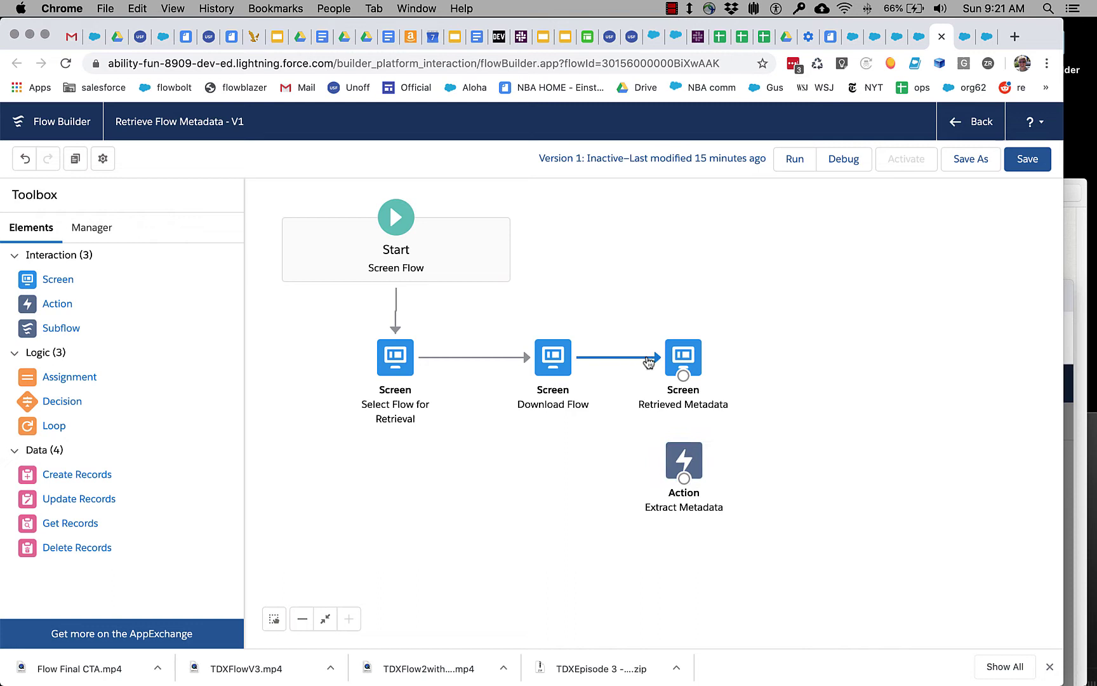
pyautogui.press('BackSpace')
pyautogui.moveTo(683, 357); pyautogui.dragTo(826, 360)
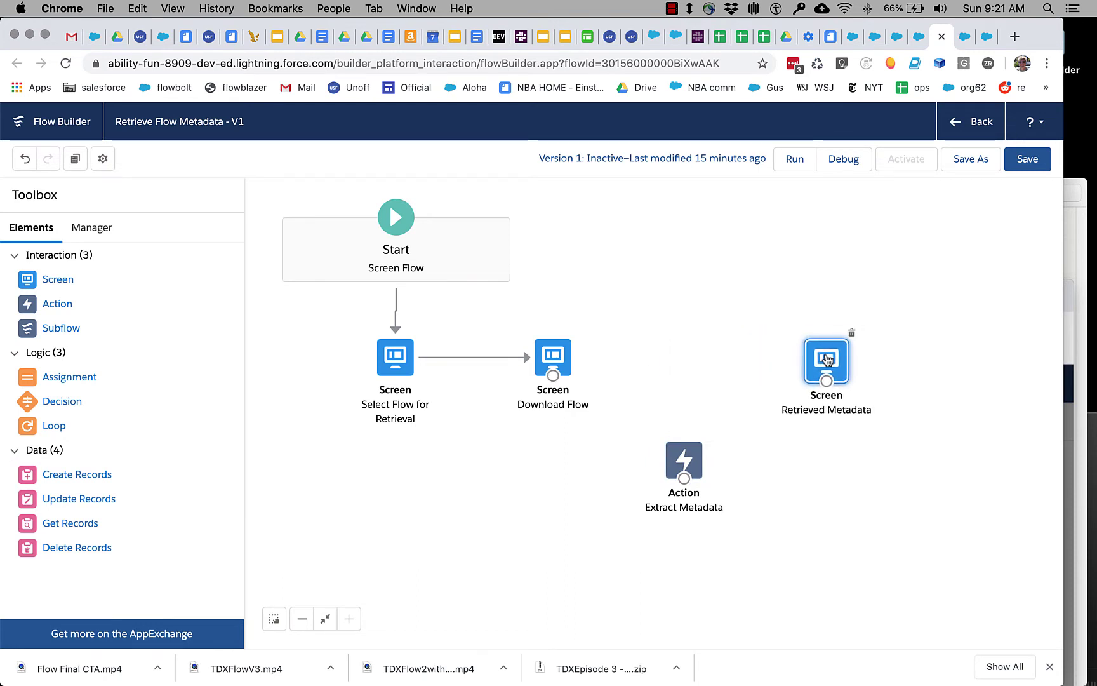
pyautogui.moveTo(683, 458); pyautogui.dragTo(692, 356)
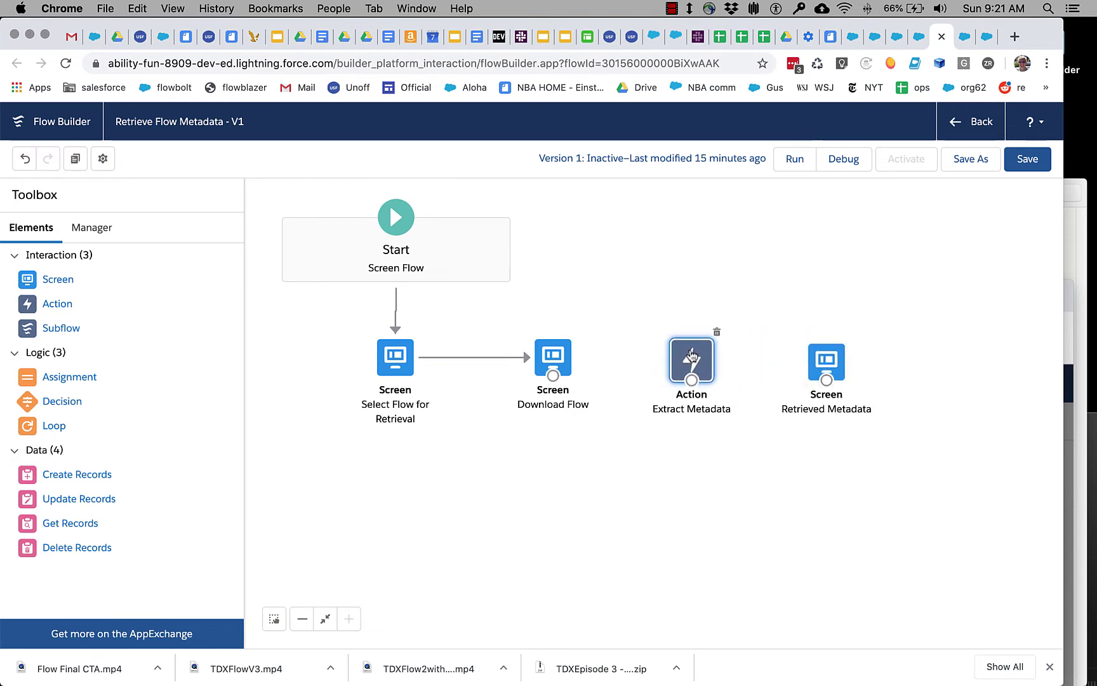
pyautogui.moveTo(553, 375); pyautogui.dragTo(699, 357)
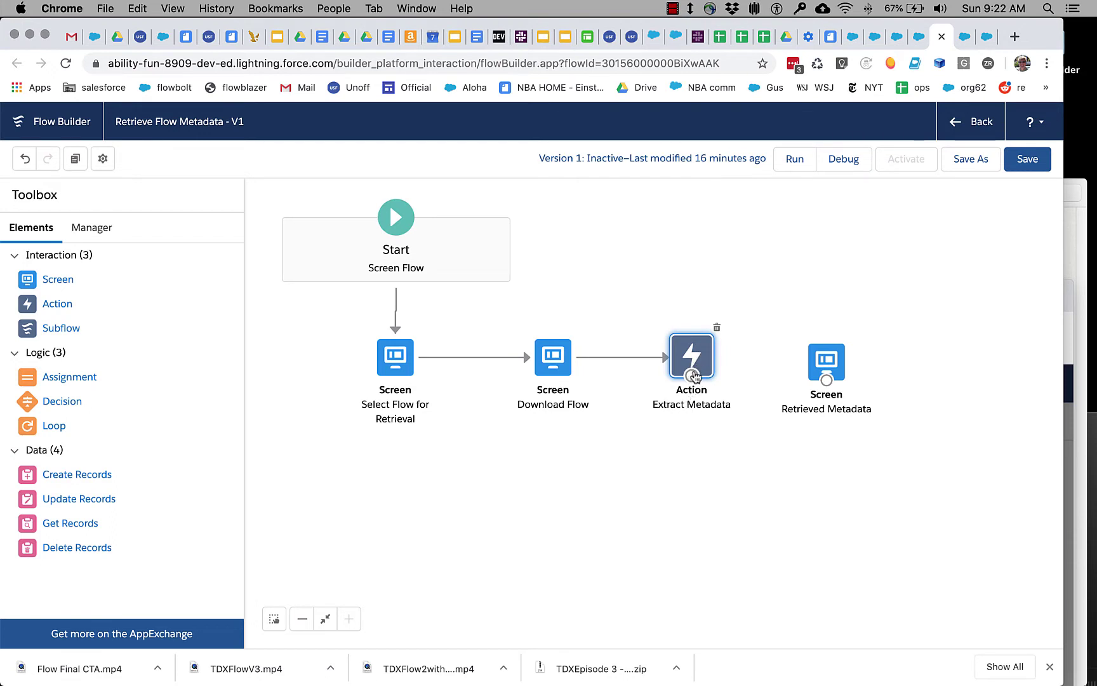
pyautogui.moveTo(692, 376); pyautogui.dragTo(806, 361)
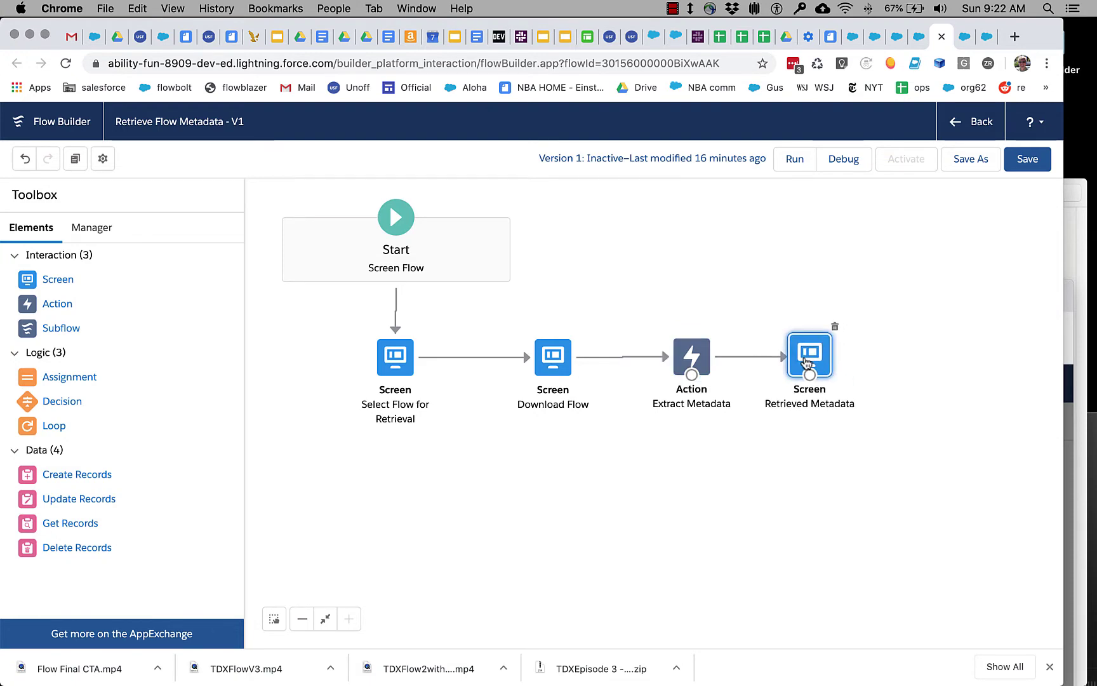
# - Swap the Retrieved Metadata display text to {!Extract_Metadata.convertedFlowMetadata} and save the flow
pyautogui.doubleClick(806, 362)
pyautogui.click(423, 333)
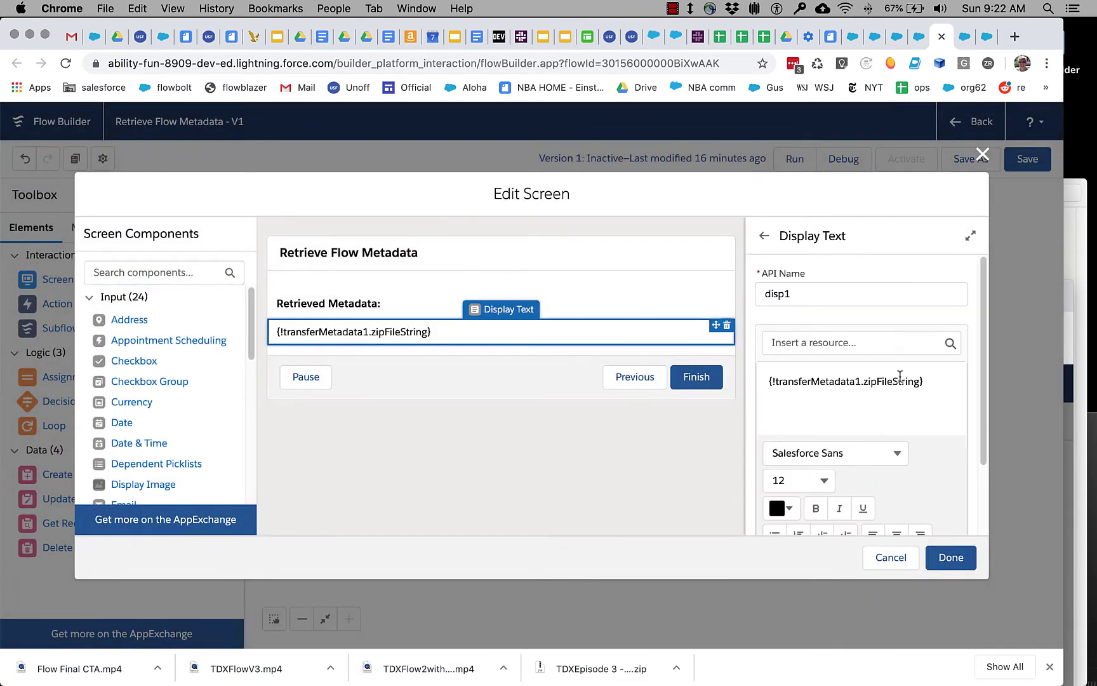
pyautogui.tripleClick(886, 382)
pyautogui.press('BackSpace')
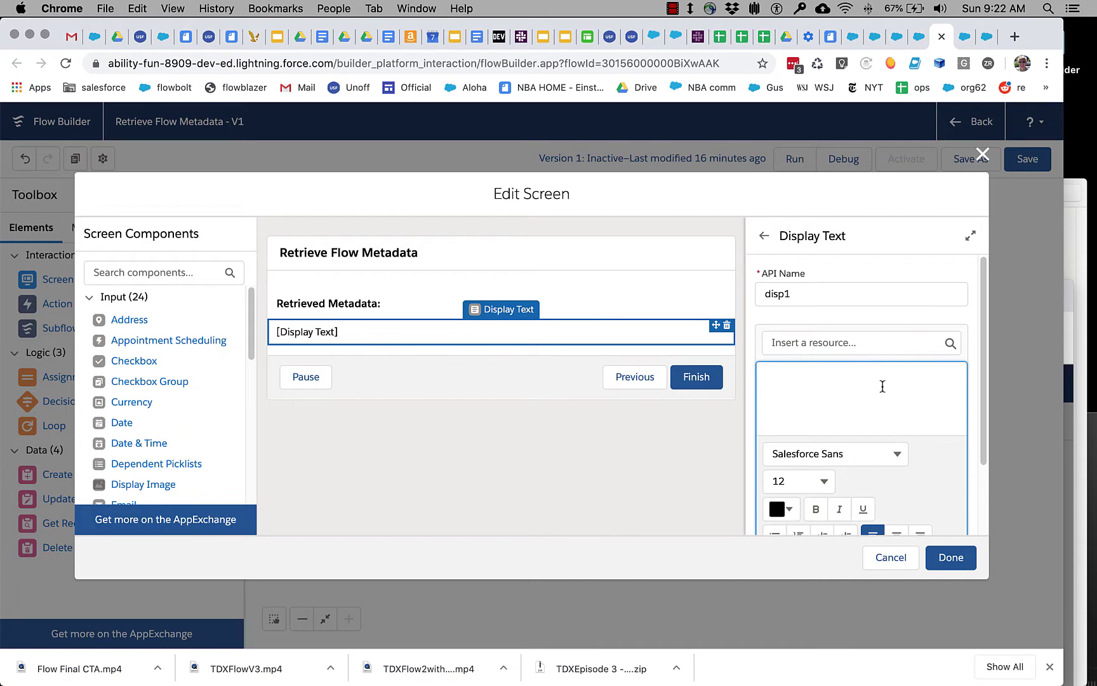
pyautogui.click(876, 344)
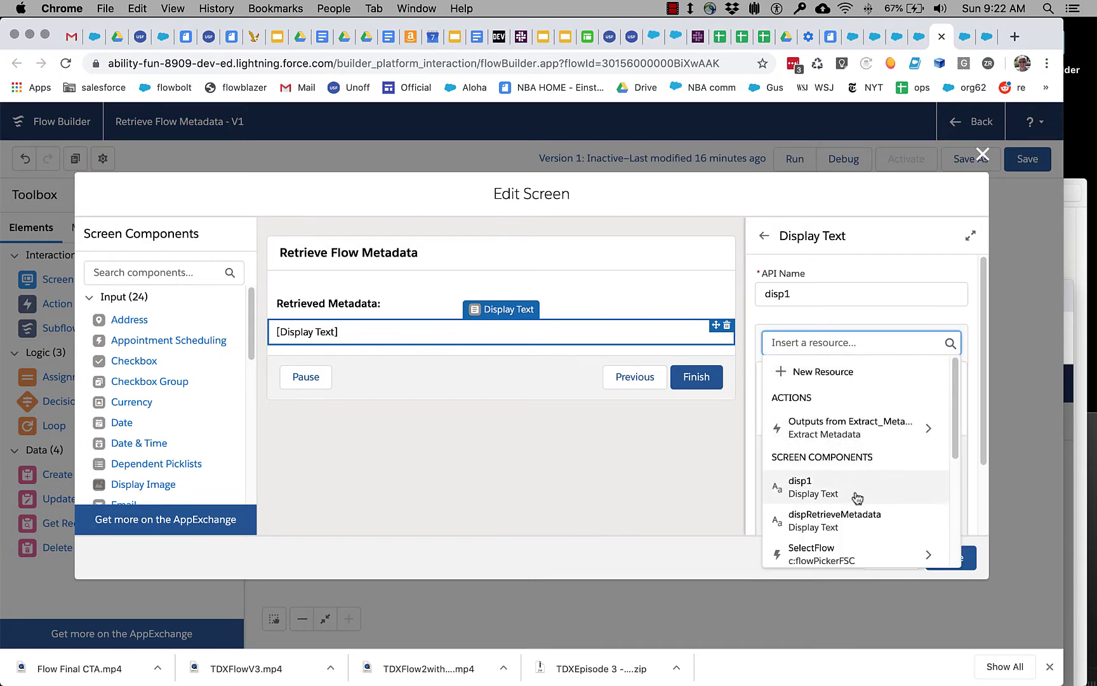
pyautogui.click(850, 434)
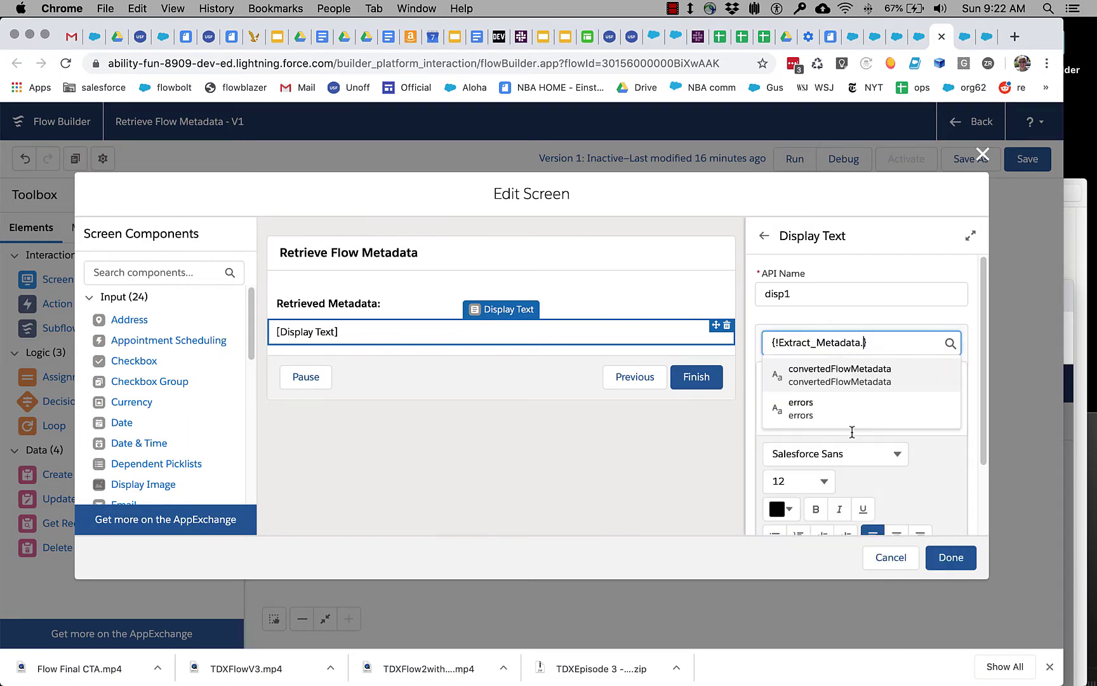
pyautogui.click(852, 377)
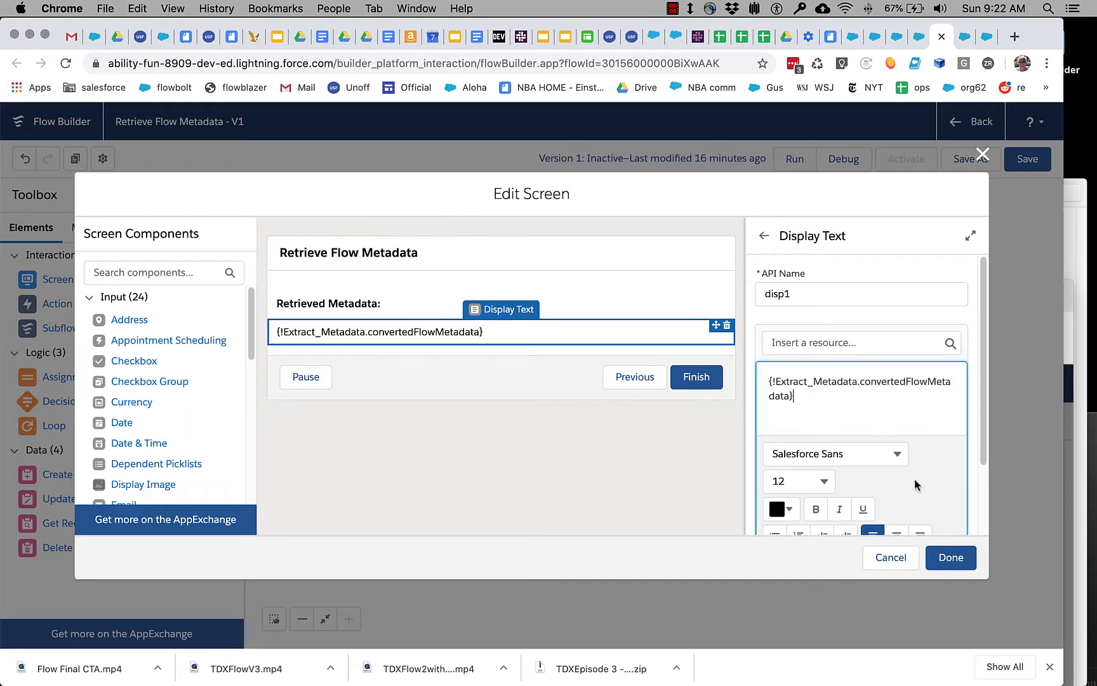
pyautogui.click(956, 572)
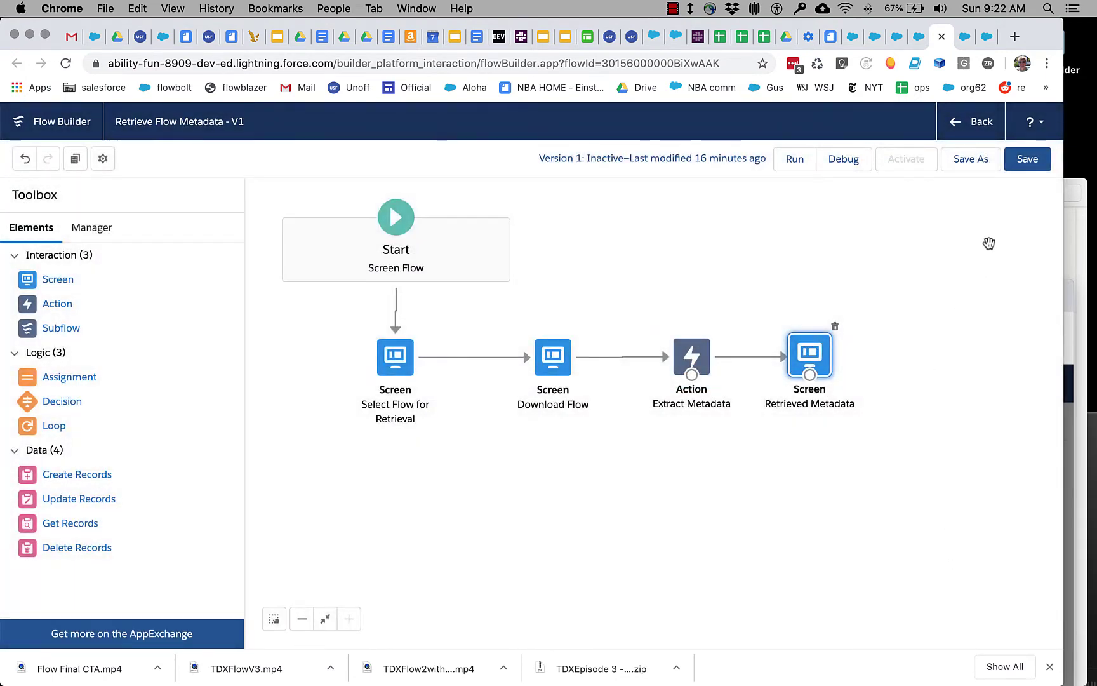
pyautogui.click(1023, 162)
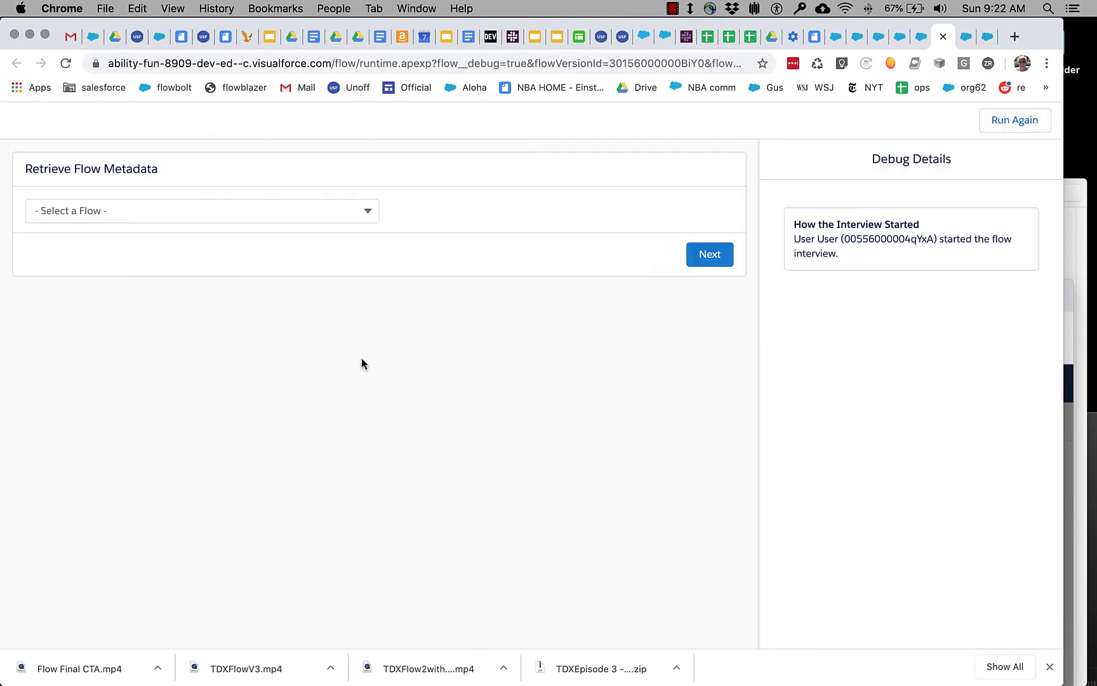
# - Debug-run with testLoopSummer1 selected and scroll through its converted metadata and XML
pyautogui.click(338, 208)
pyautogui.click(227, 399)
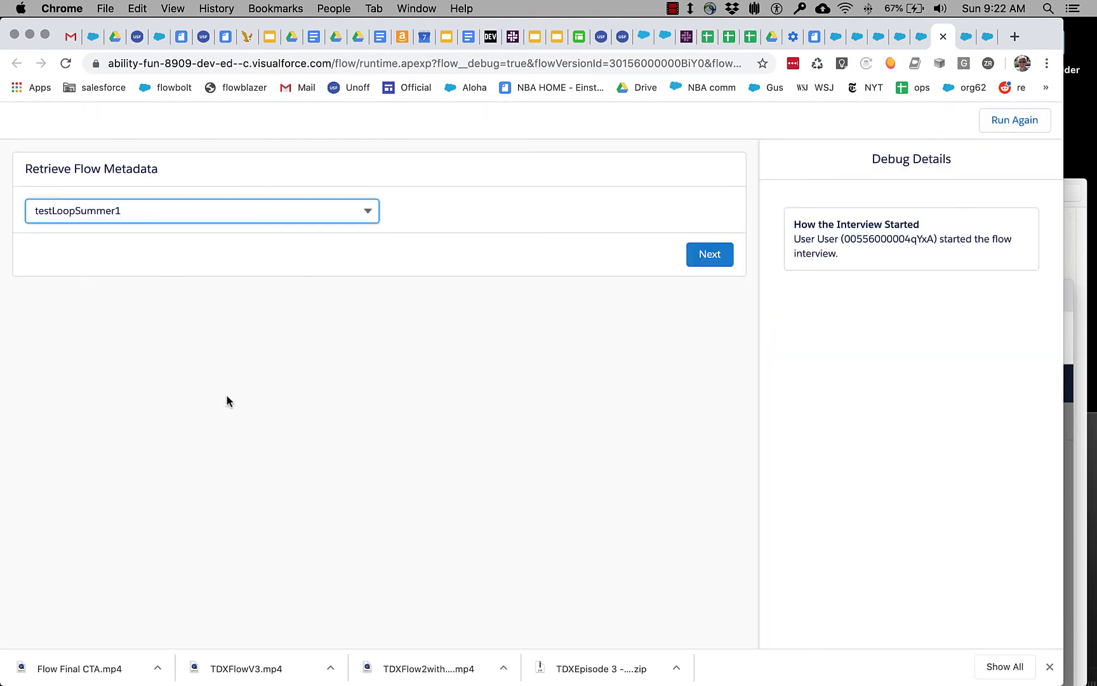
pyautogui.click(704, 254)
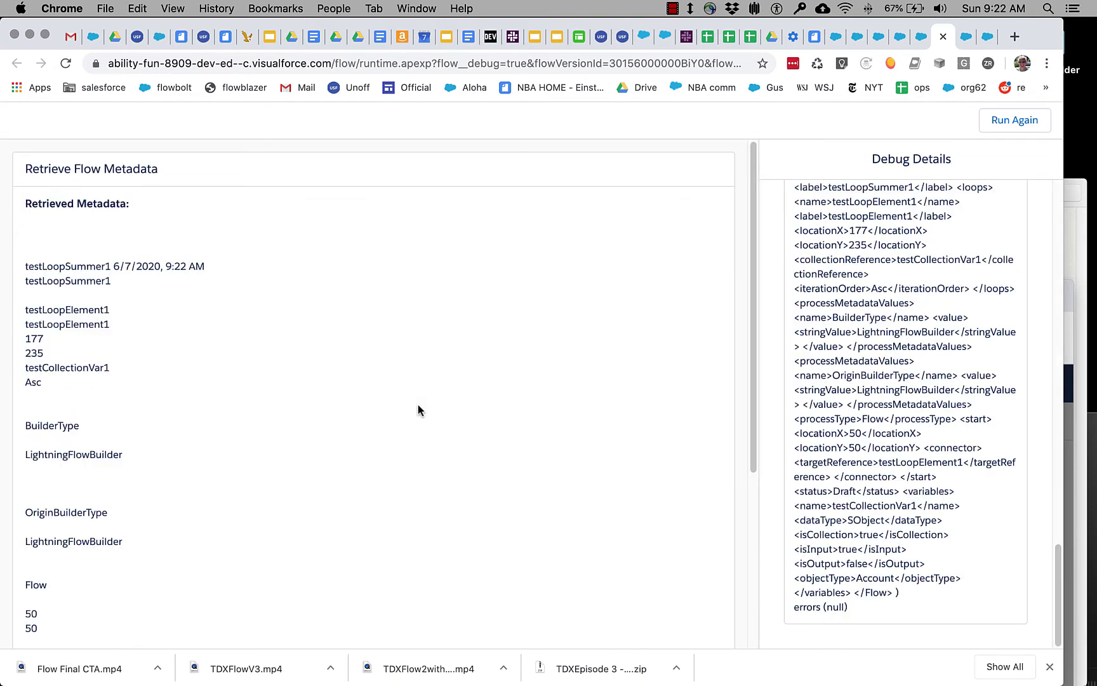
pyautogui.scroll(-4, 417, 409)
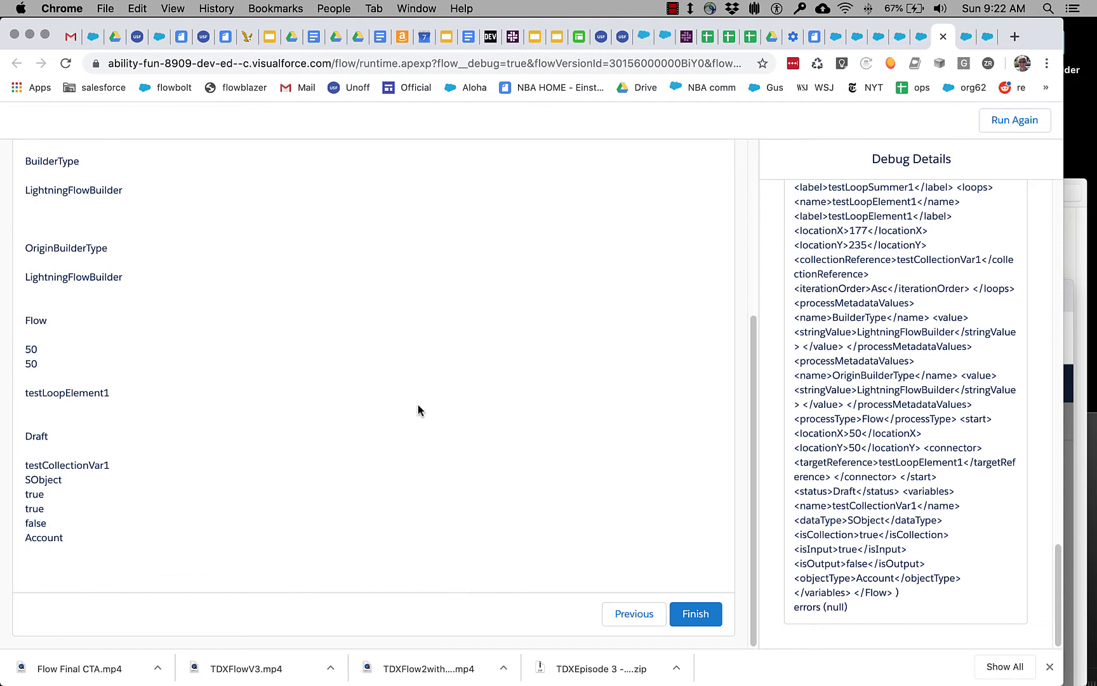
pyautogui.scroll(4, 418, 410)
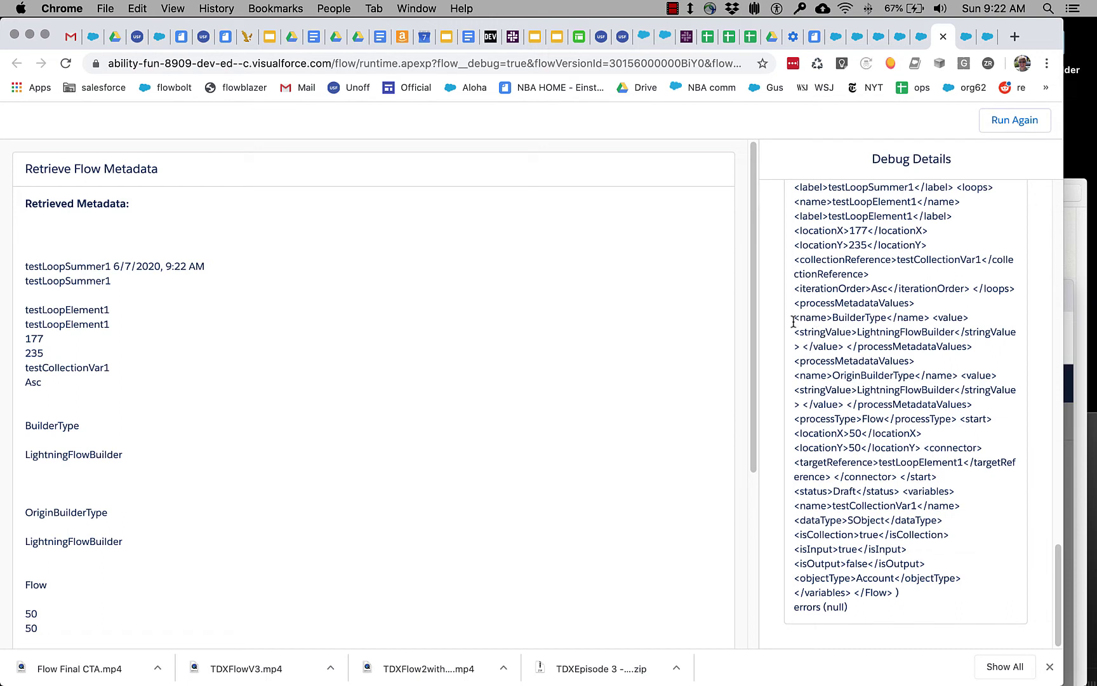
# - Highlight the <name>, <locationY> and <stringValue> tags in the debug XML
pyautogui.moveTo(794, 317); pyautogui.dragTo(831, 316)
pyautogui.moveTo(794, 245); pyautogui.dragTo(848, 242)
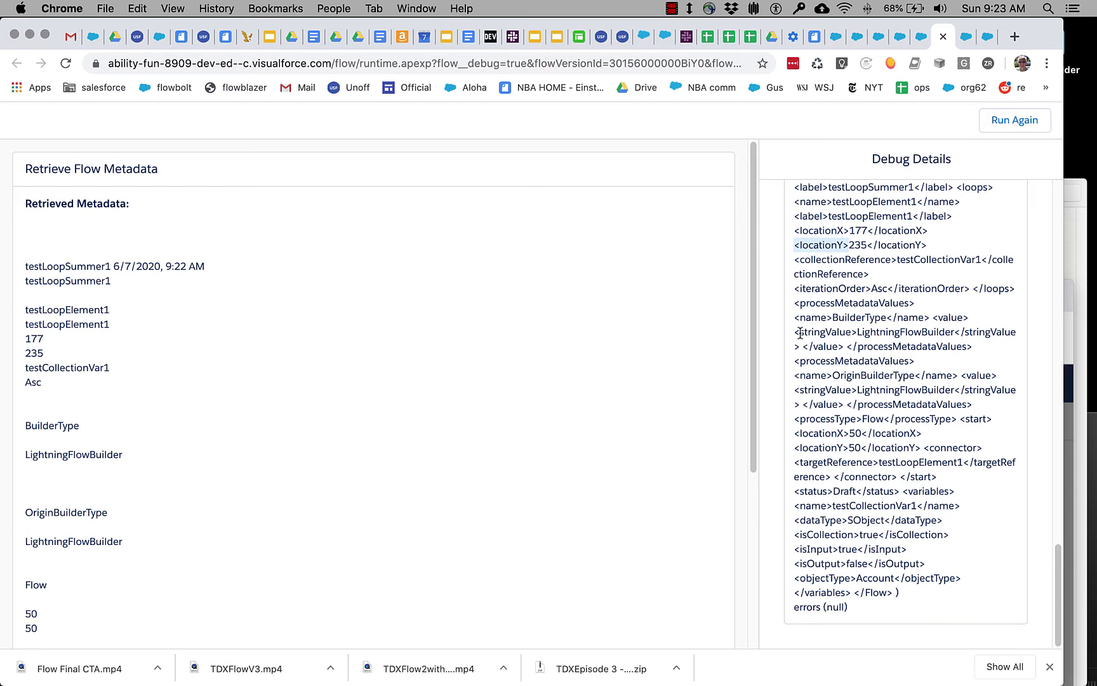
pyautogui.moveTo(795, 333); pyautogui.dragTo(856, 335)
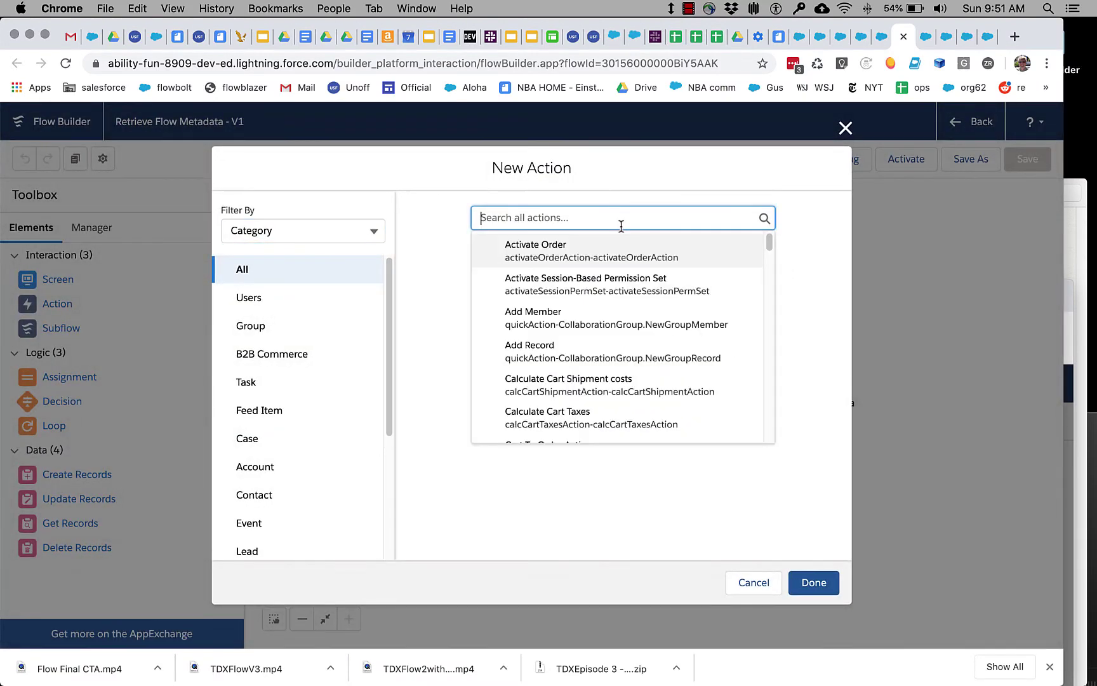
# - Choose the EscapeXMLString action and label it 'Escape XML'
pyautogui.write('e')
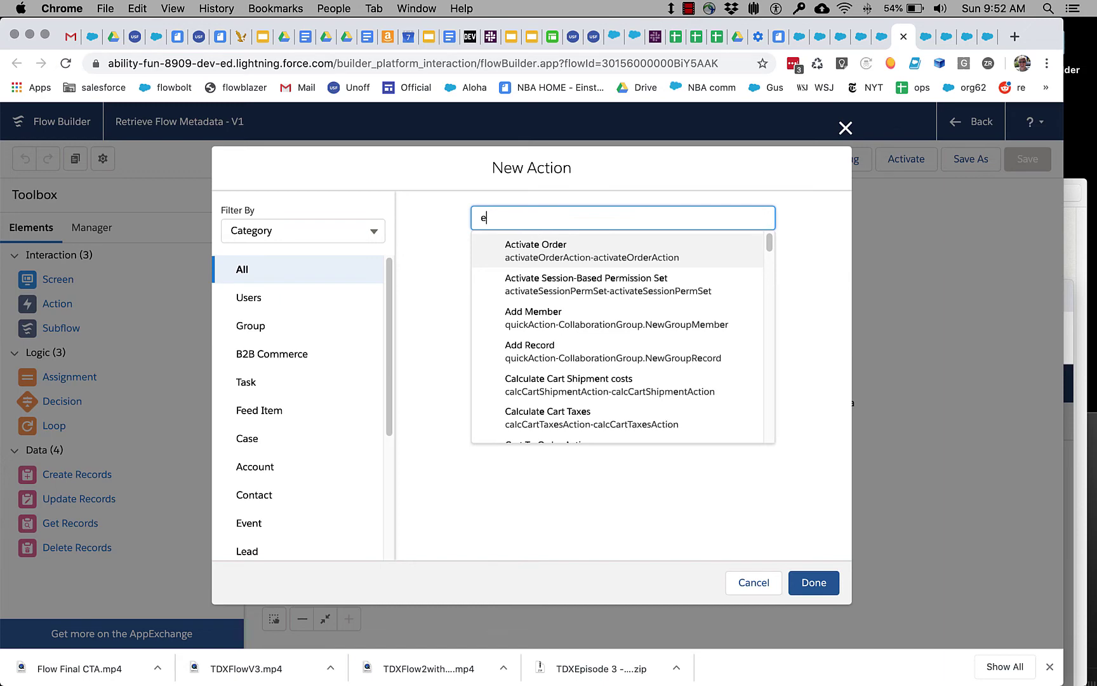
pyautogui.write('sca')
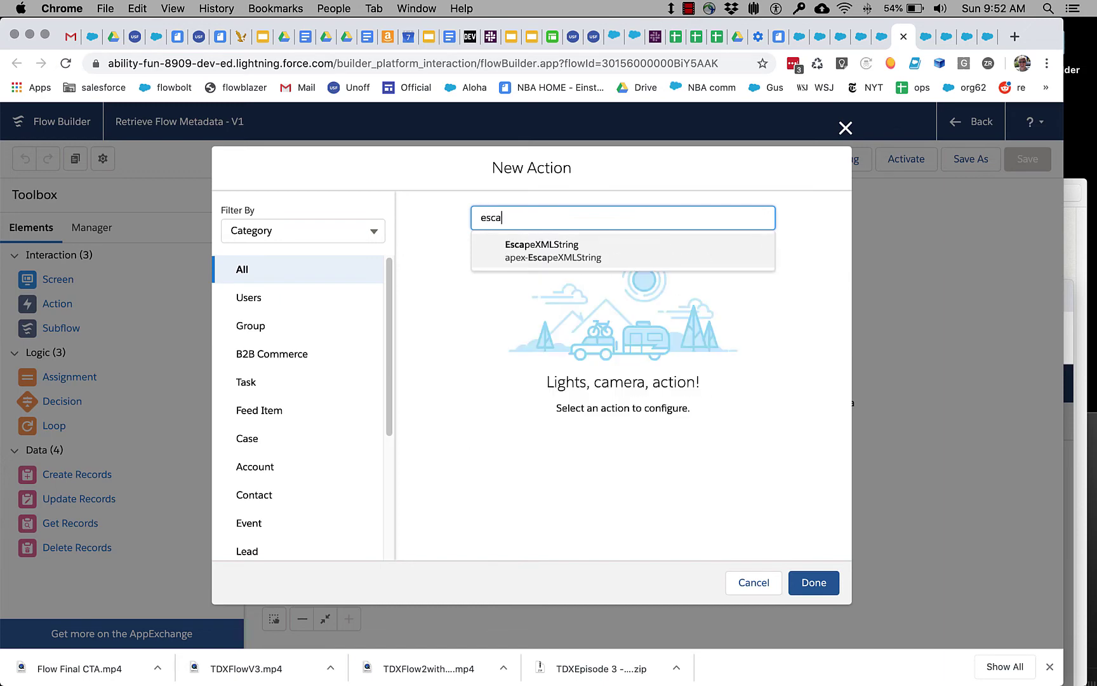
pyautogui.click(633, 248)
pyautogui.click(501, 331)
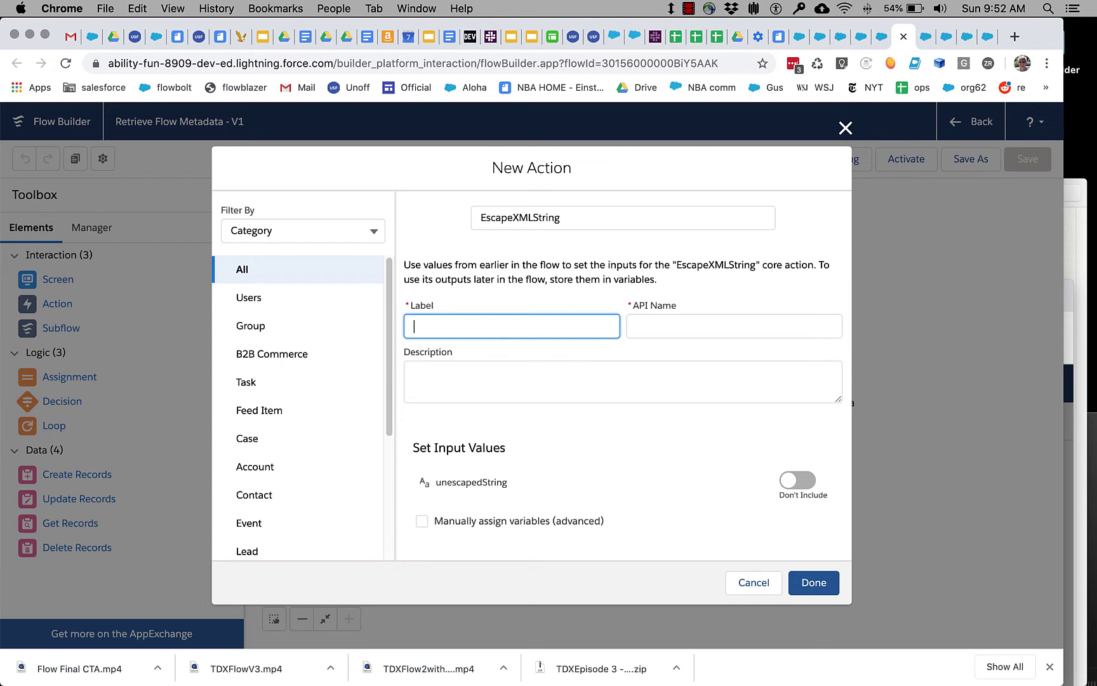
pyautogui.write('Escape XML')
pyautogui.press('Tab')
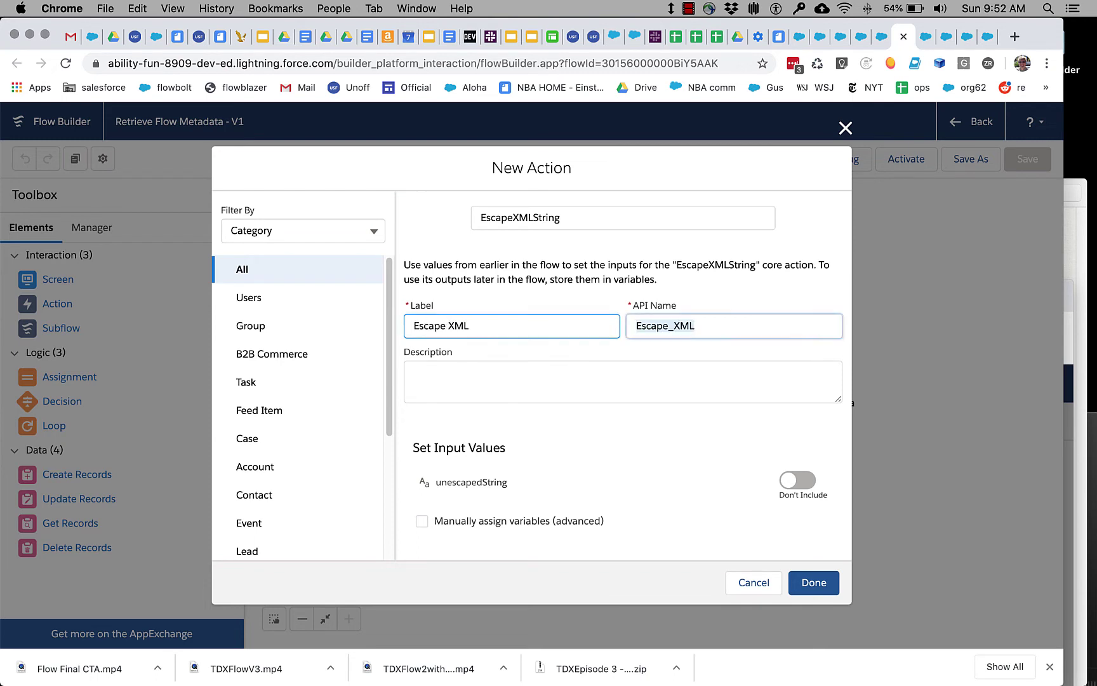
# - Set its unescapedString input to {!Extract_Metadata.convertedFlowMetadata} and finish the action
pyautogui.click(798, 480)
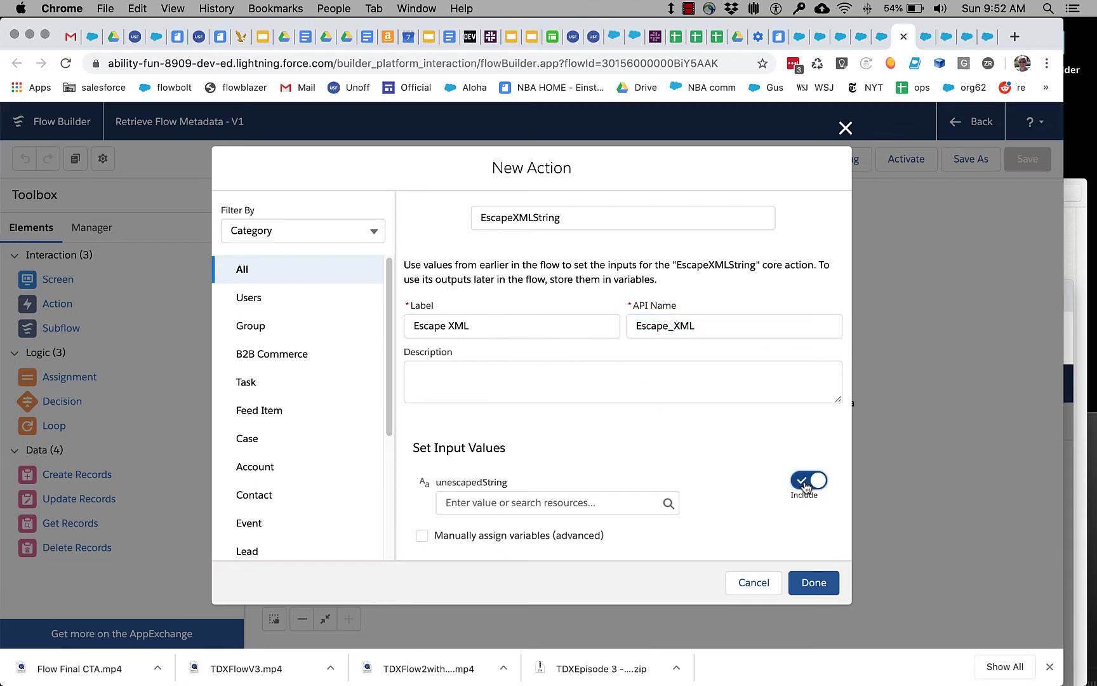
pyautogui.click(571, 498)
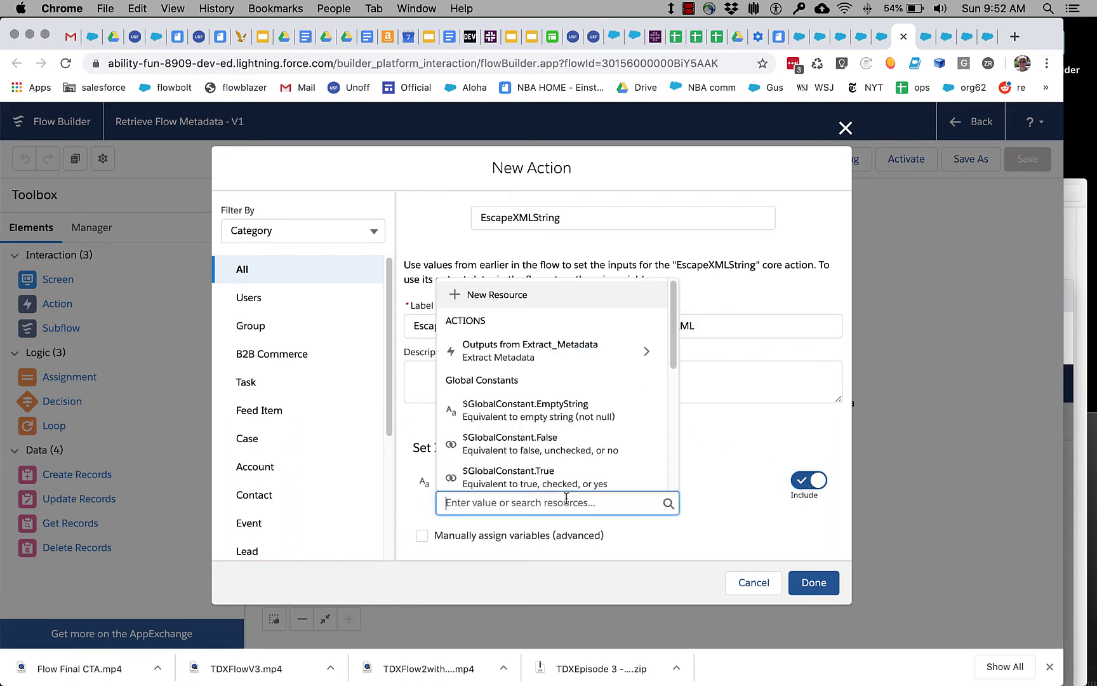
pyautogui.click(674, 351)
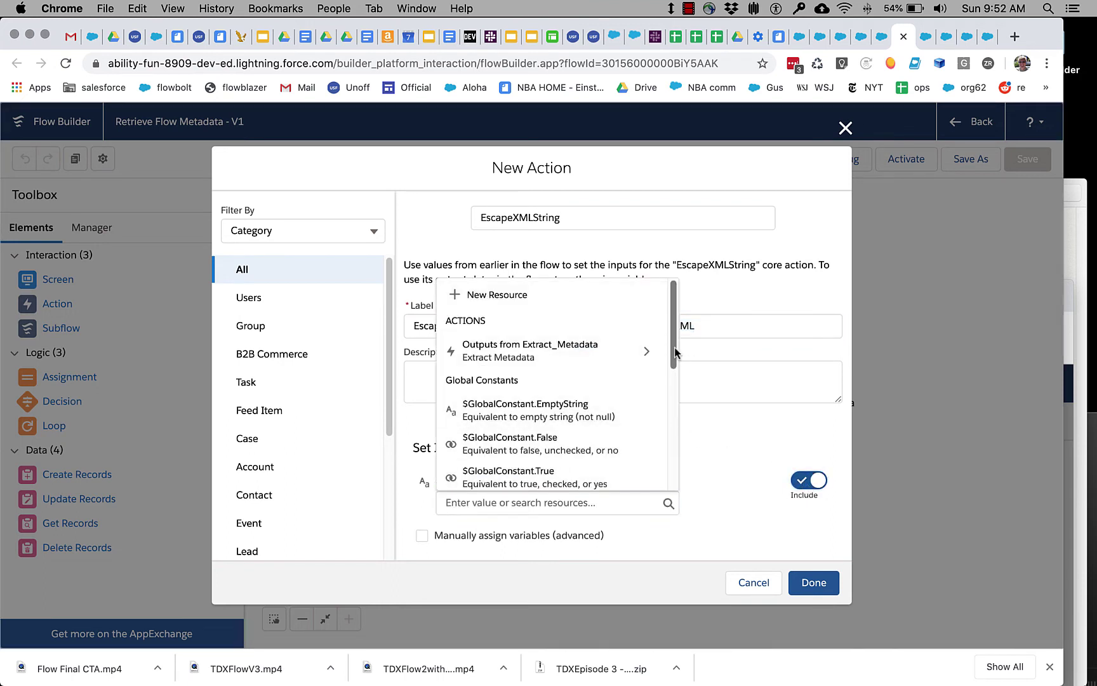
pyautogui.click(633, 356)
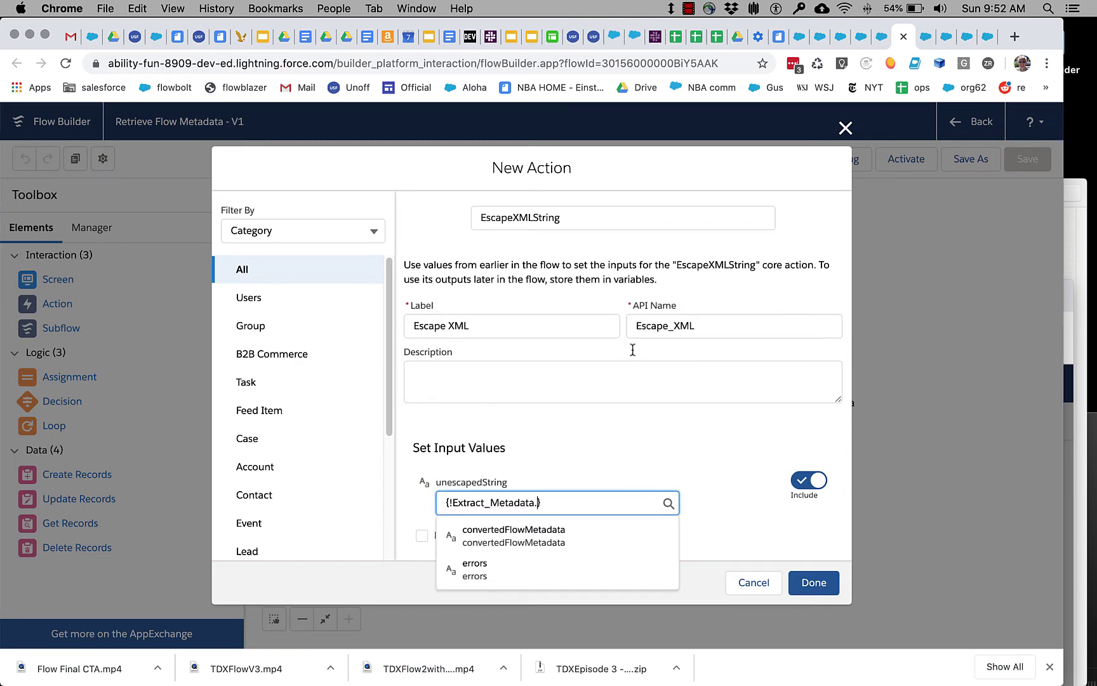
pyautogui.click(515, 545)
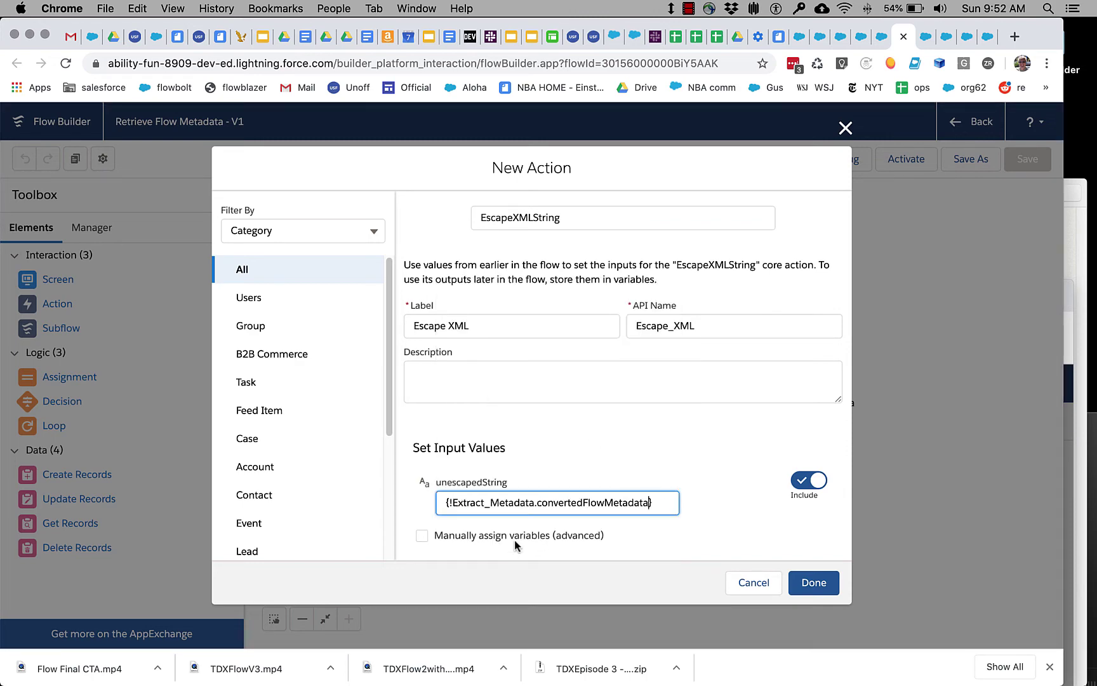
pyautogui.click(813, 582)
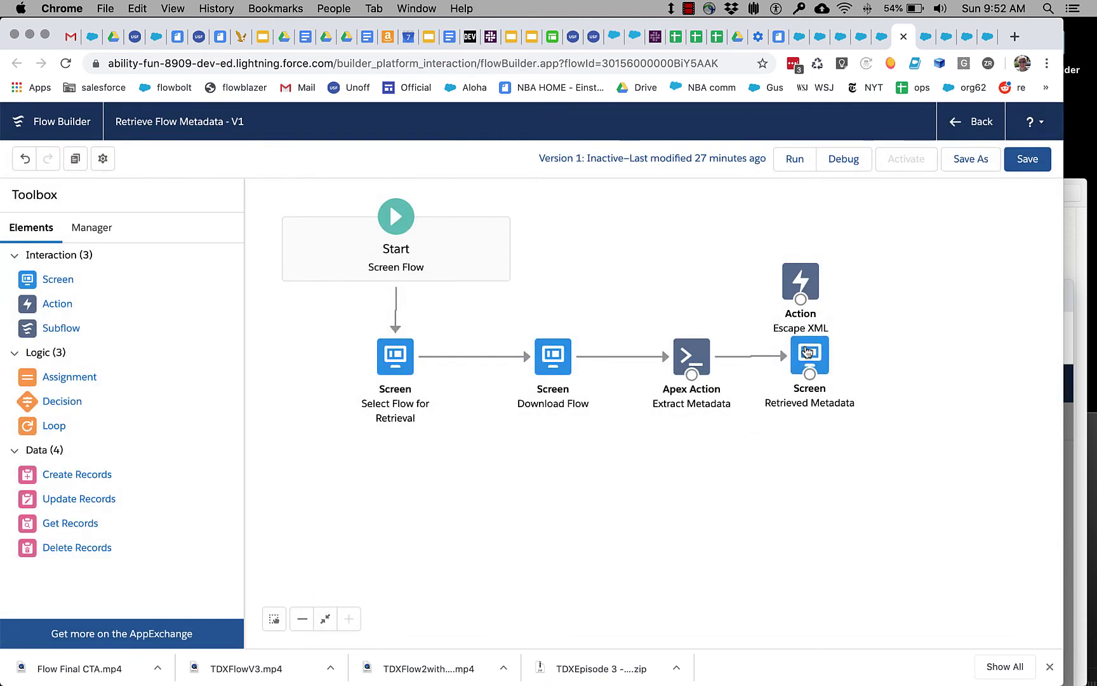
# - Delete the Extract Metadata→screen connector and connect Extract Metadata to Escape XML instead
pyautogui.click(752, 356)
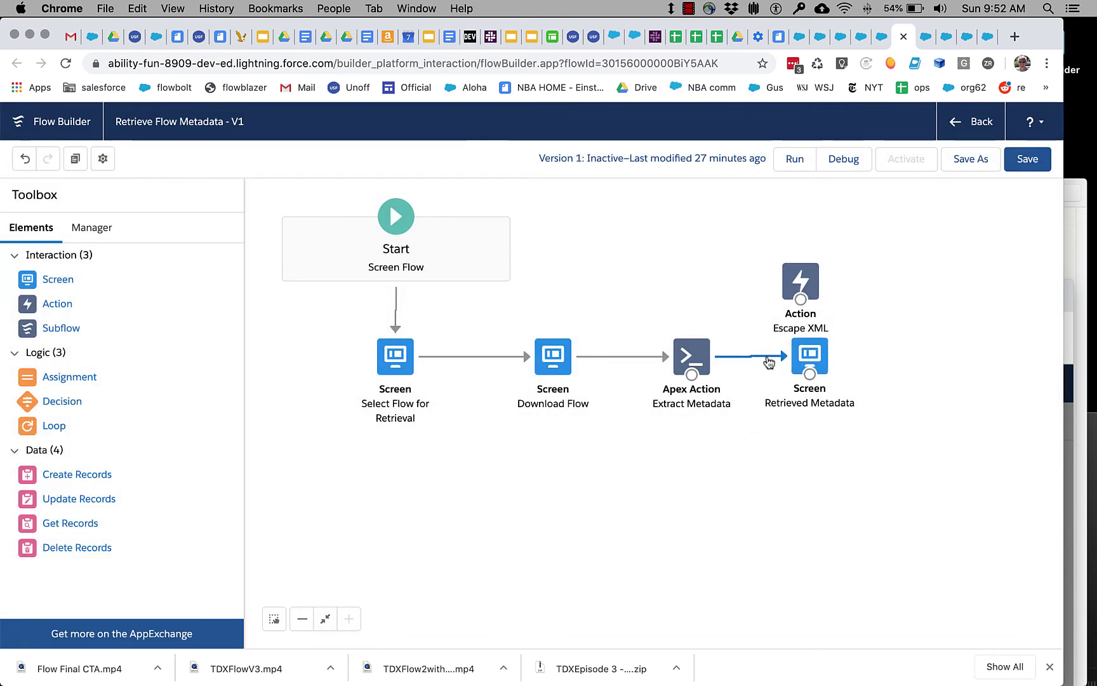
pyautogui.press('Delete')
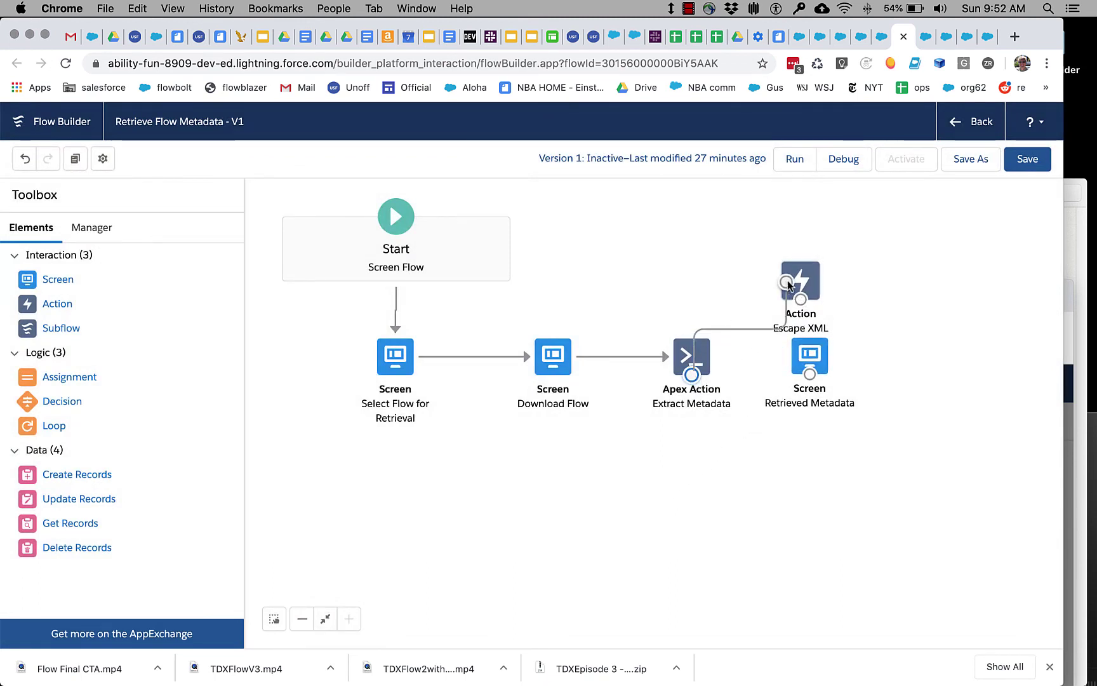
pyautogui.moveTo(802, 285); pyautogui.dragTo(885, 344)
pyautogui.moveTo(764, 345); pyautogui.dragTo(776, 354)
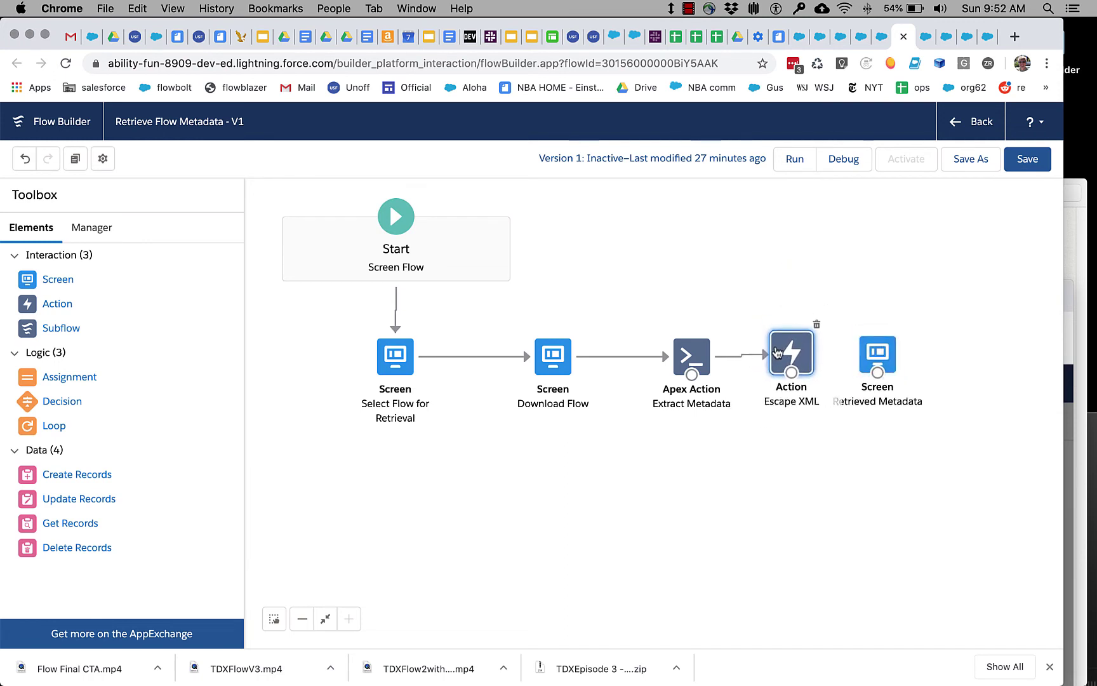
pyautogui.doubleClick(876, 358)
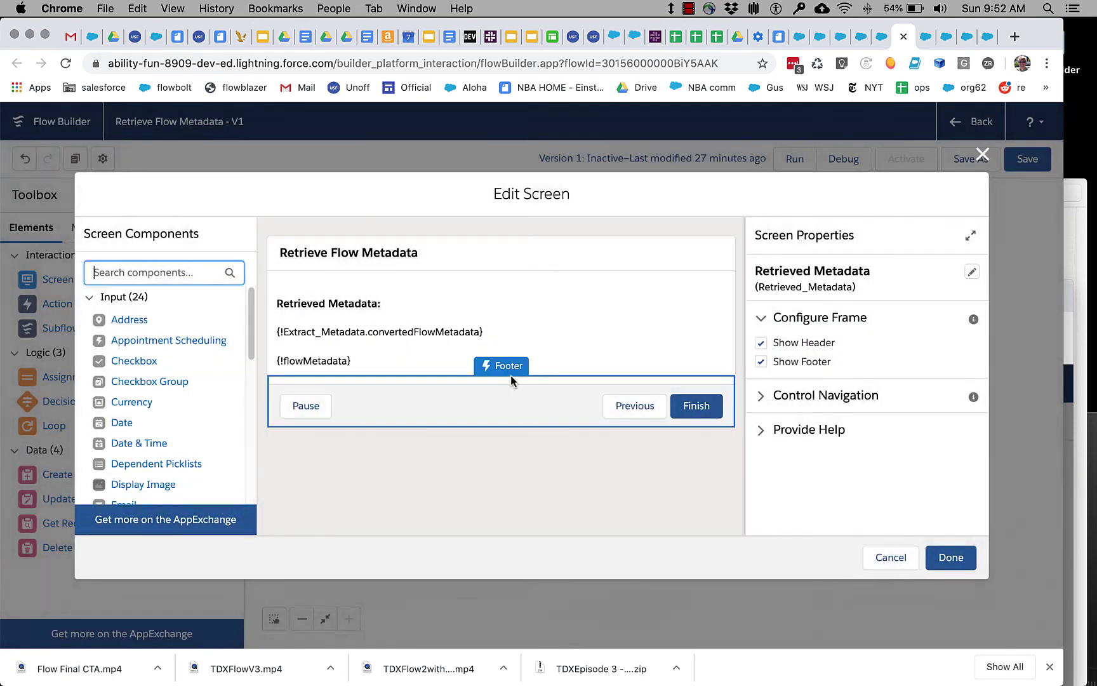
# - Clear the Retrieved Metadata display text and insert {!Escape_XML.escapedString} in its place
pyautogui.click(384, 352)
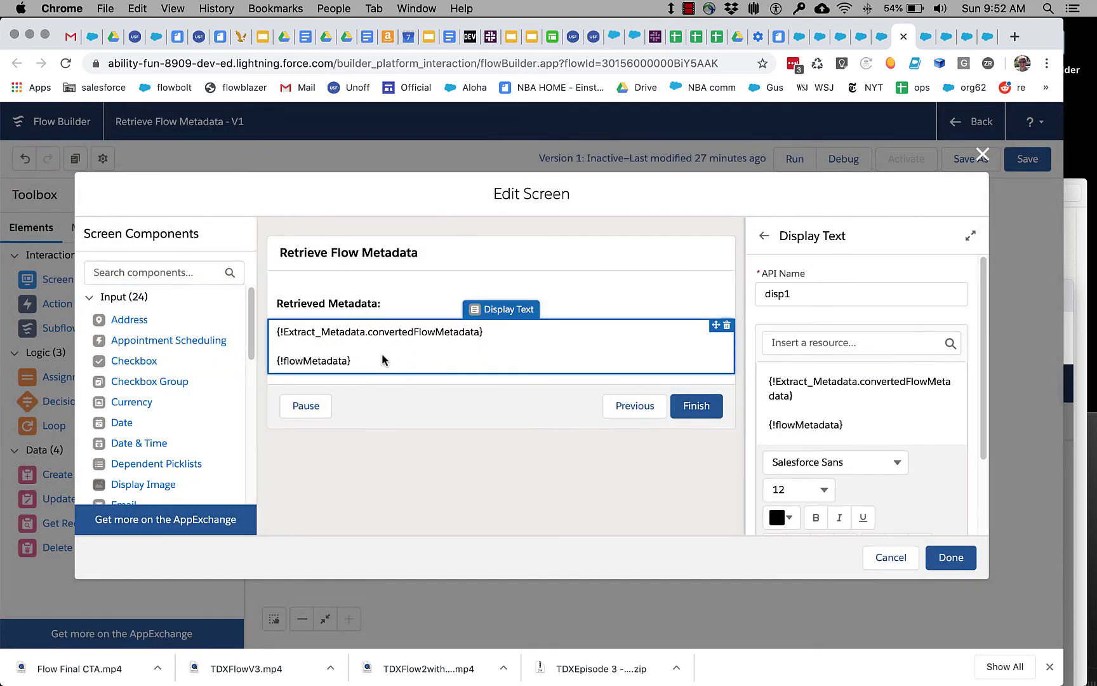
pyautogui.click(800, 424)
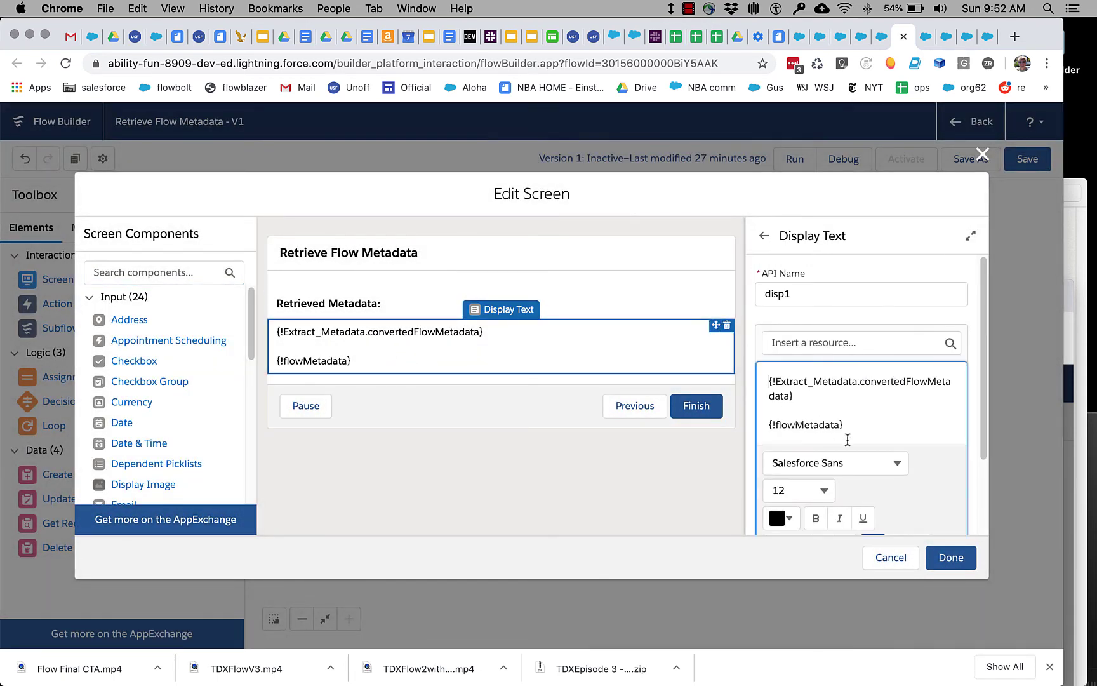
pyautogui.moveTo(845, 424); pyautogui.dragTo(744, 375)
pyautogui.press('BackSpace')
pyautogui.press('BackSpace')
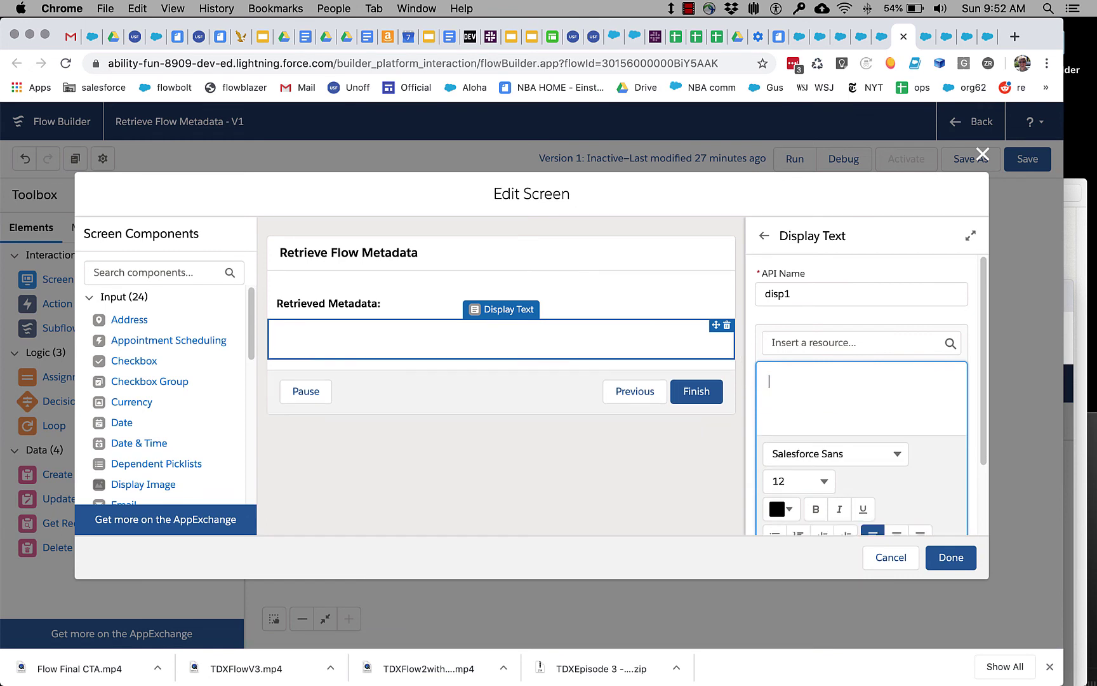
pyautogui.click(804, 348)
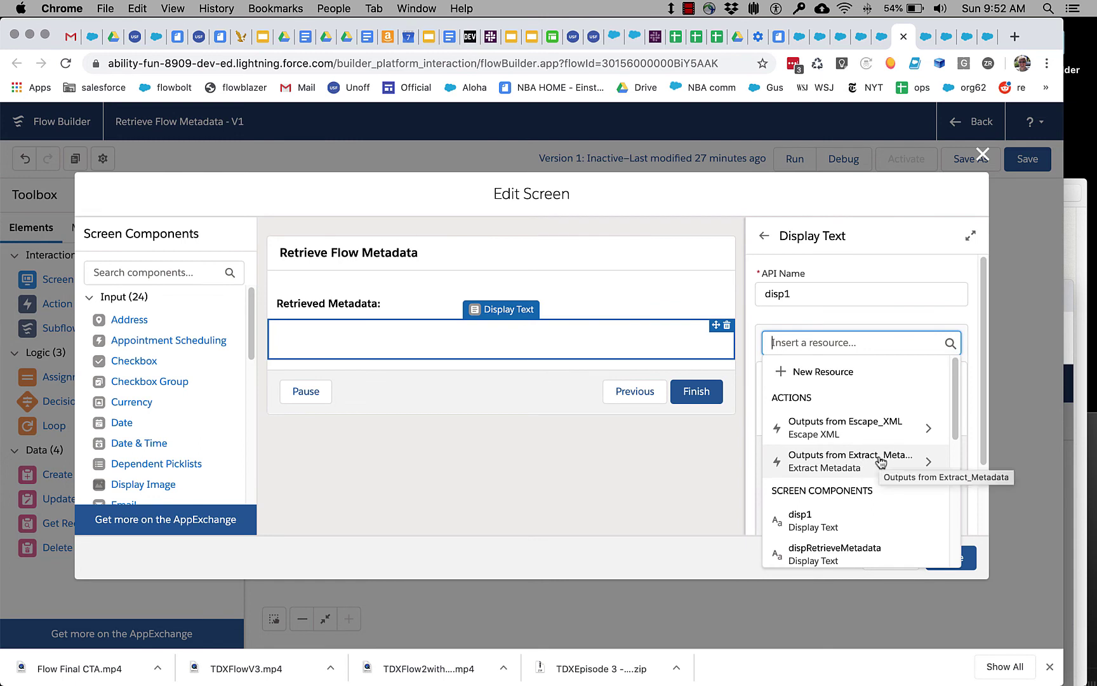
pyautogui.click(887, 429)
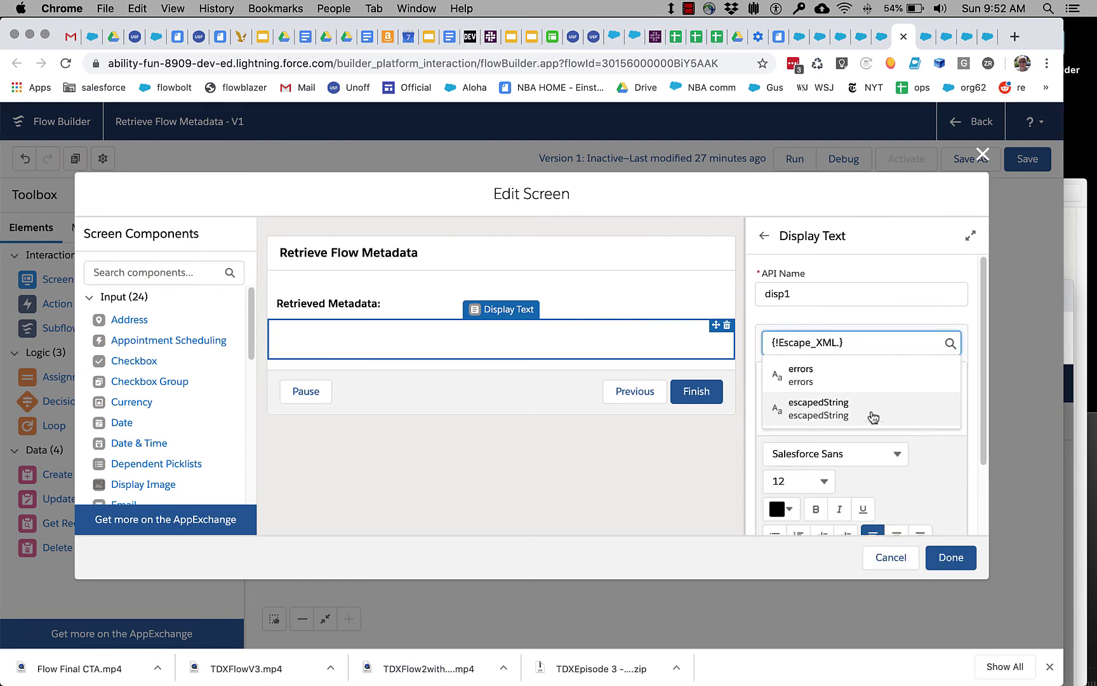
pyautogui.click(800, 414)
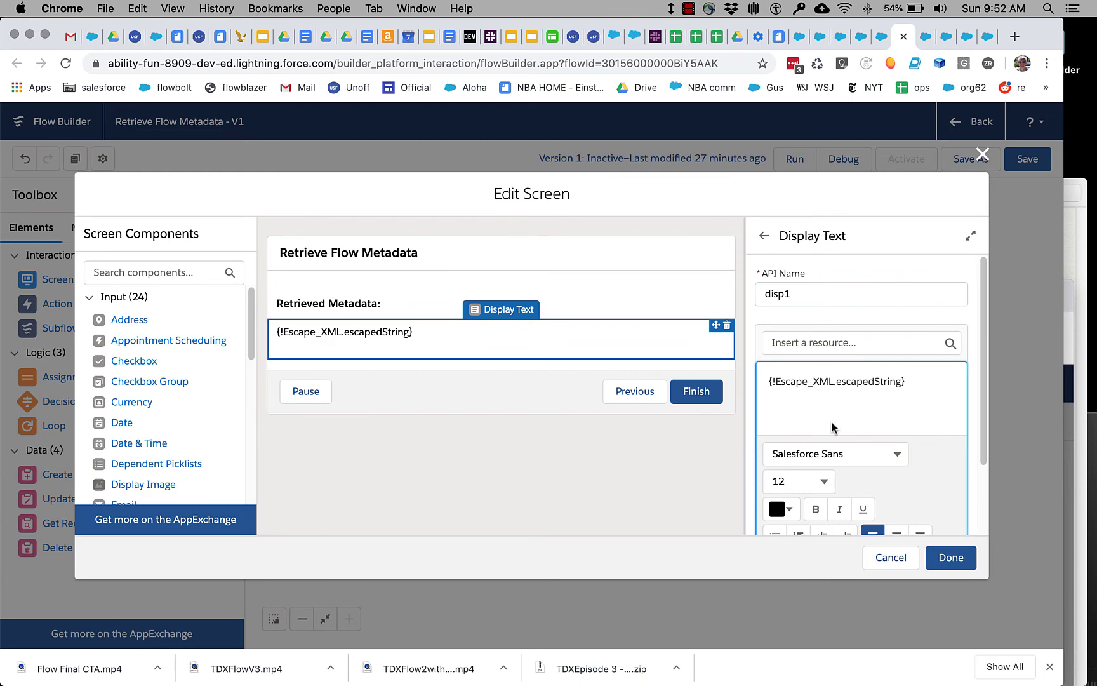
pyautogui.click(947, 557)
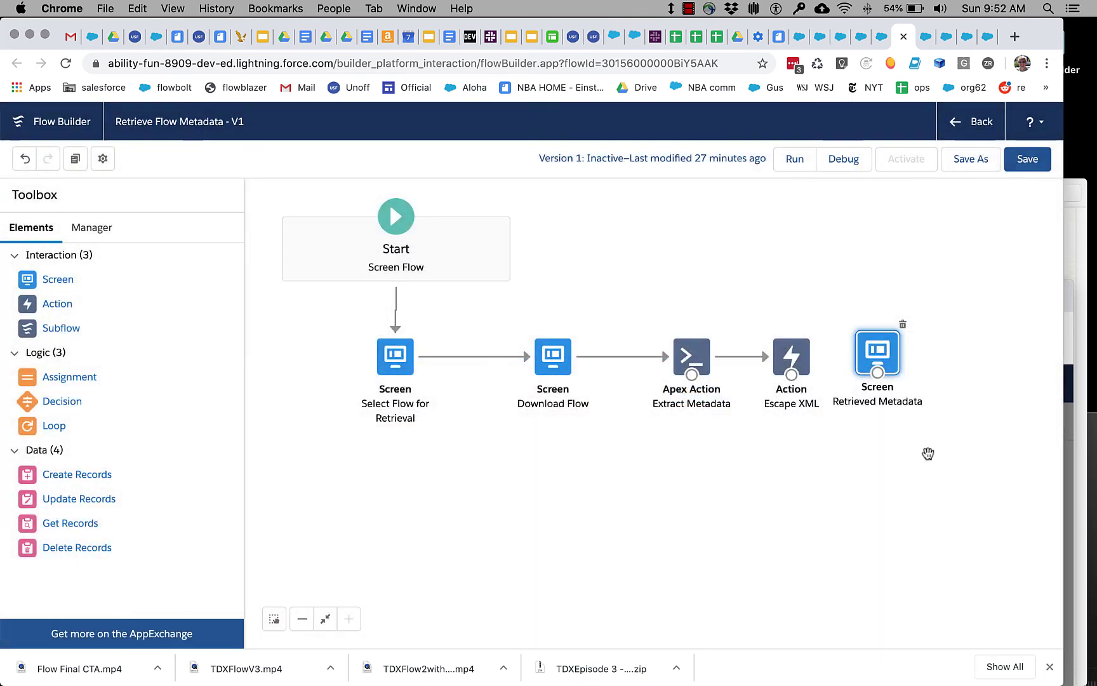
# - Connect Escape XML to the Retrieved Metadata screen and save the flow
pyautogui.moveTo(888, 355); pyautogui.dragTo(902, 360)
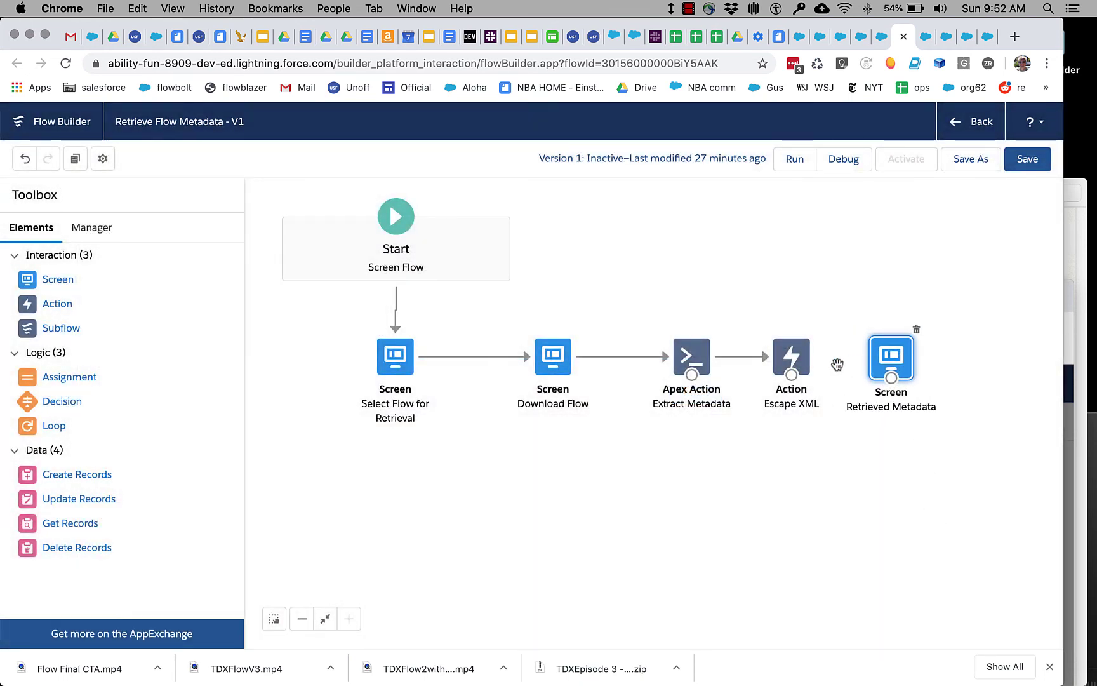
pyautogui.moveTo(791, 376); pyautogui.dragTo(890, 361)
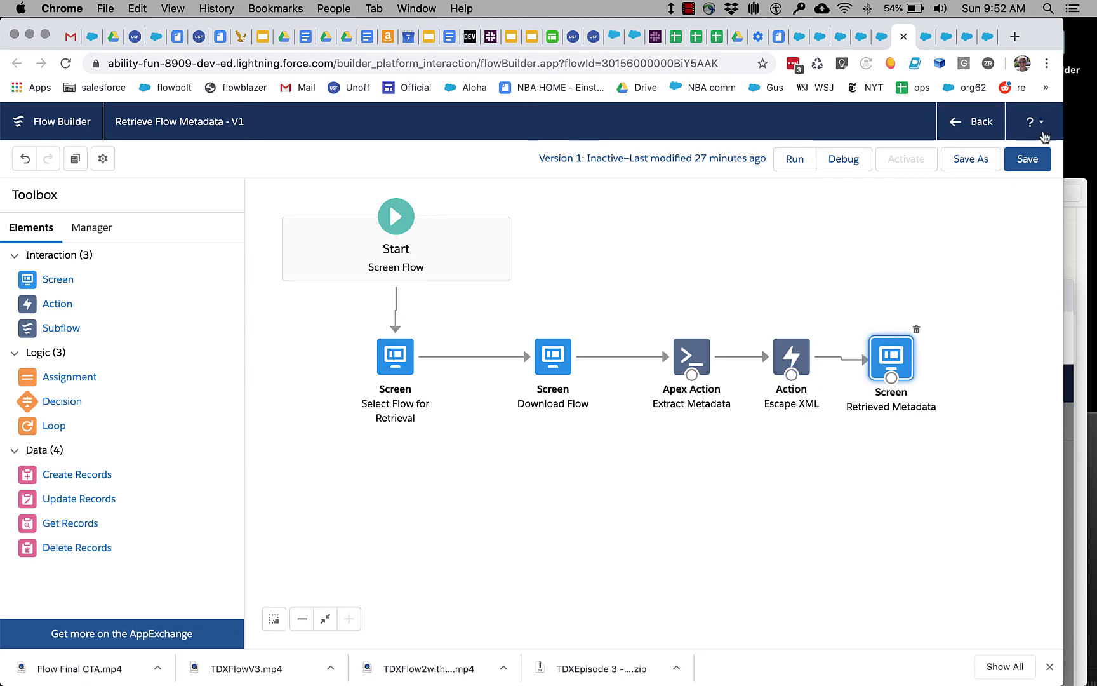
pyautogui.click(1028, 160)
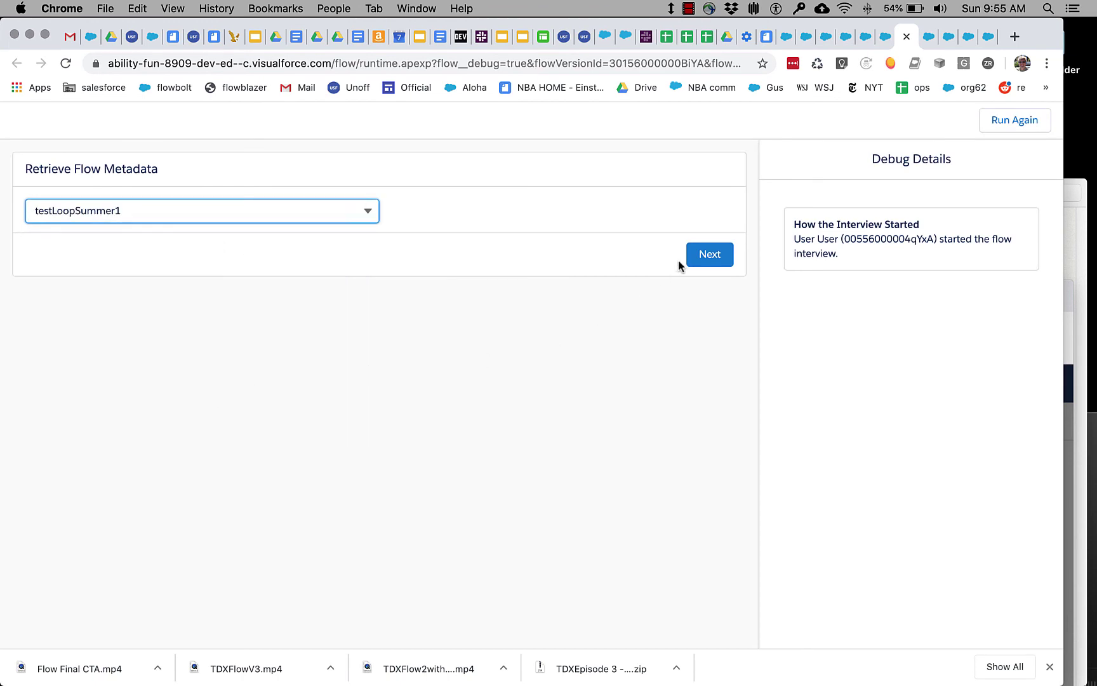
# - Debug-run with testLoopSummer1 and scroll through its full retrieved flow XML
pyautogui.click(699, 252)
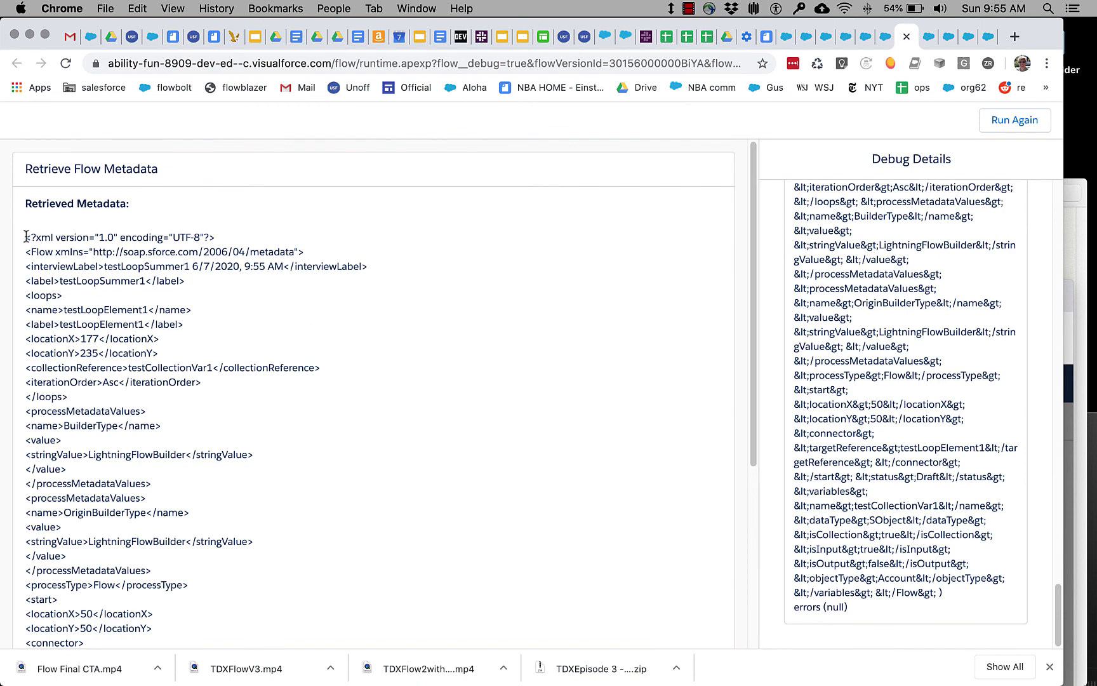
pyautogui.moveTo(25, 237); pyautogui.dragTo(240, 576)
pyautogui.scroll(-4, 239, 576)
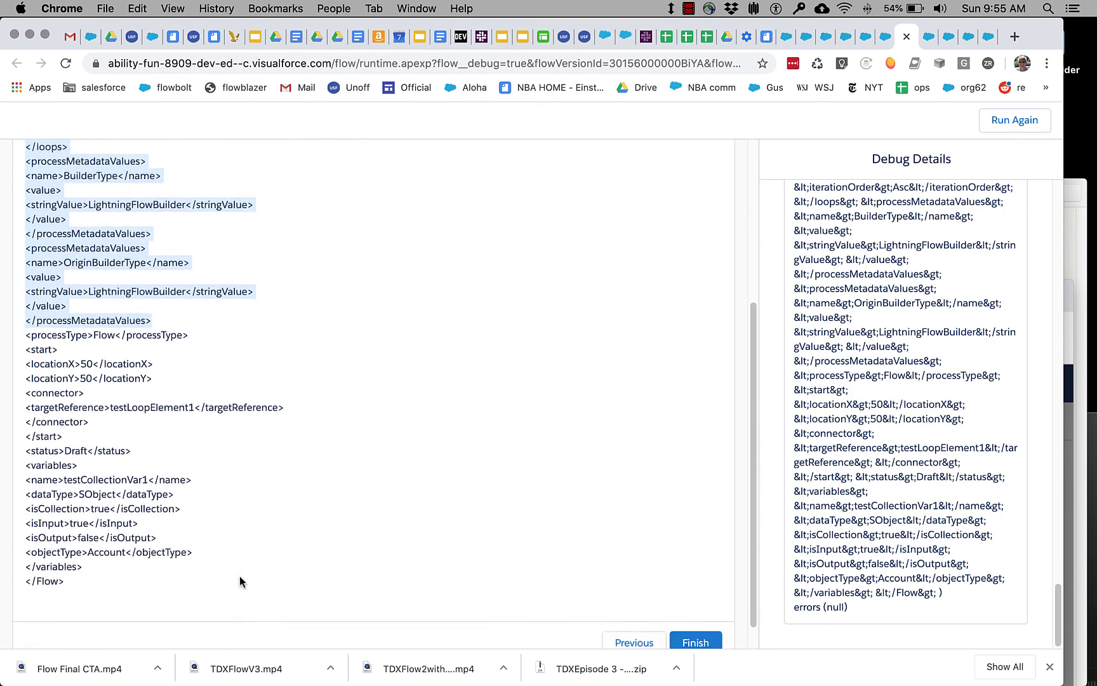
pyautogui.scroll(-1, 239, 576)
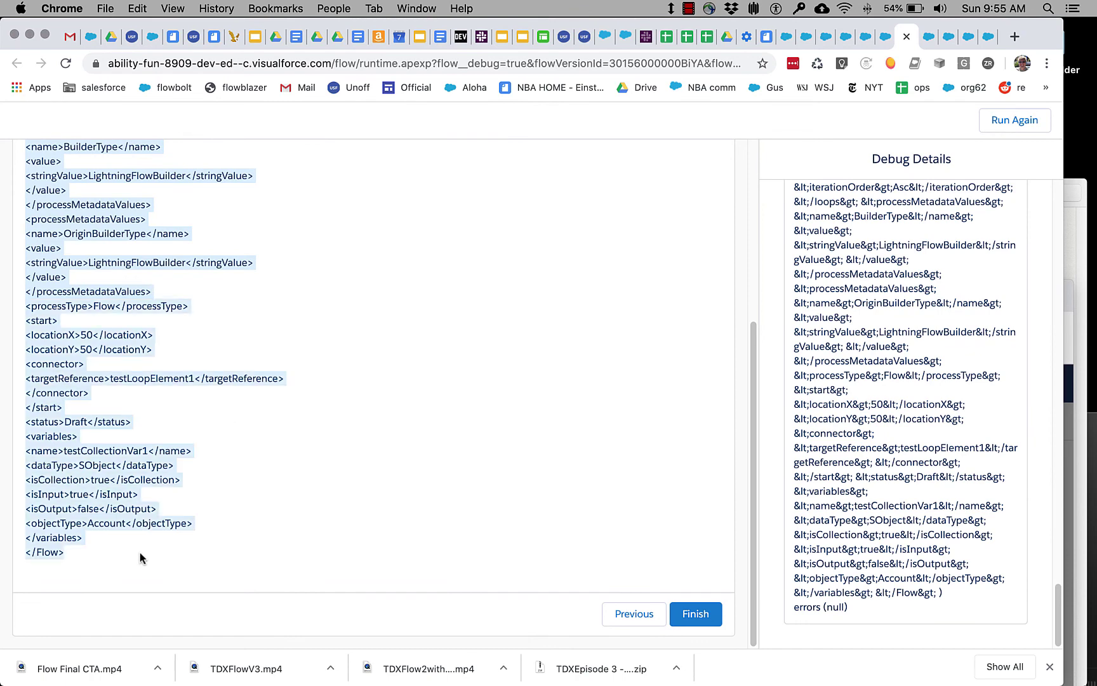
pyautogui.scroll(5, 141, 558)
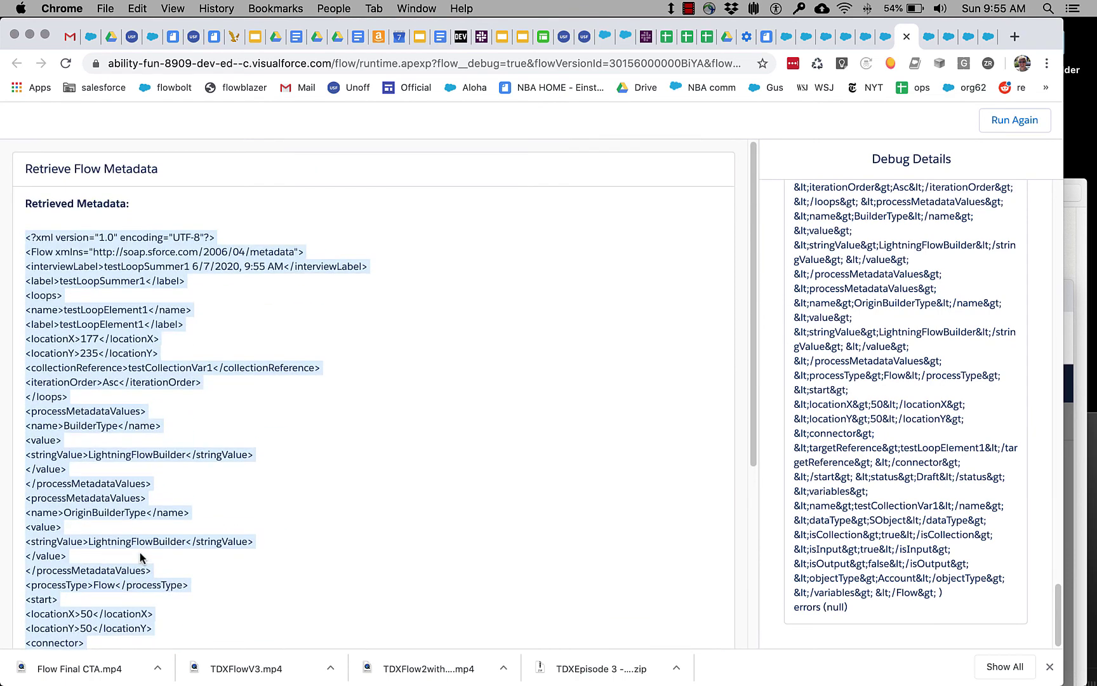